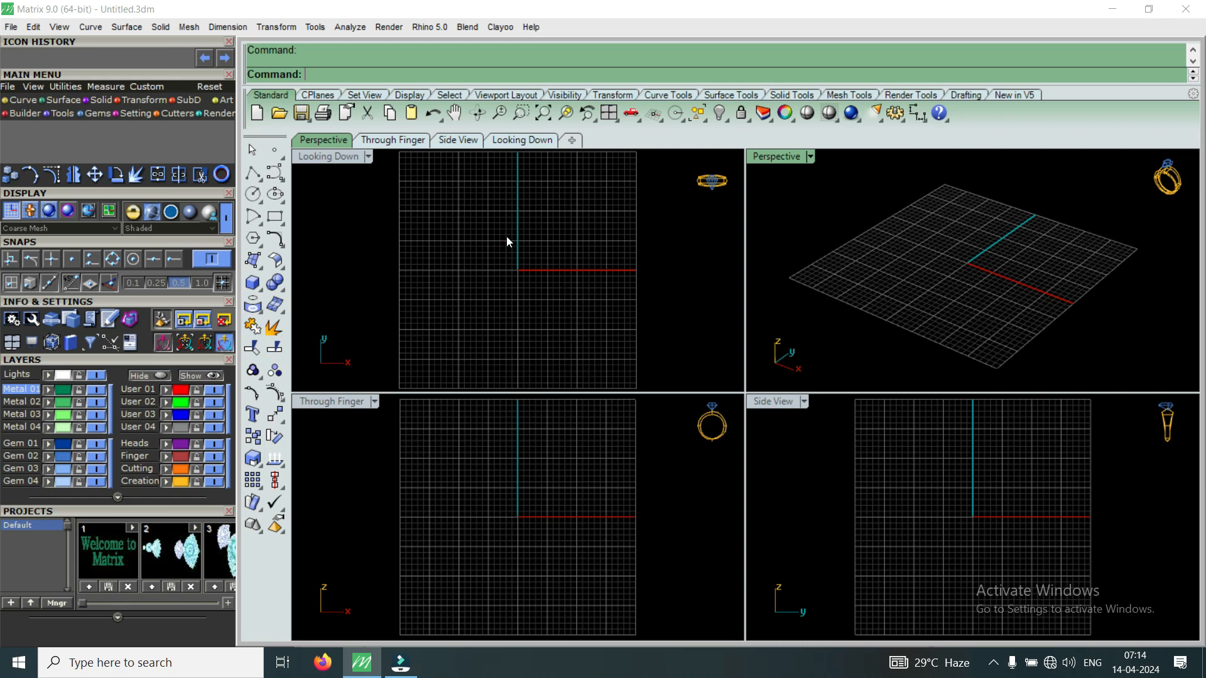
Open the dadar earings.3dm model from the cad disiain folder.
left_click(12, 28)
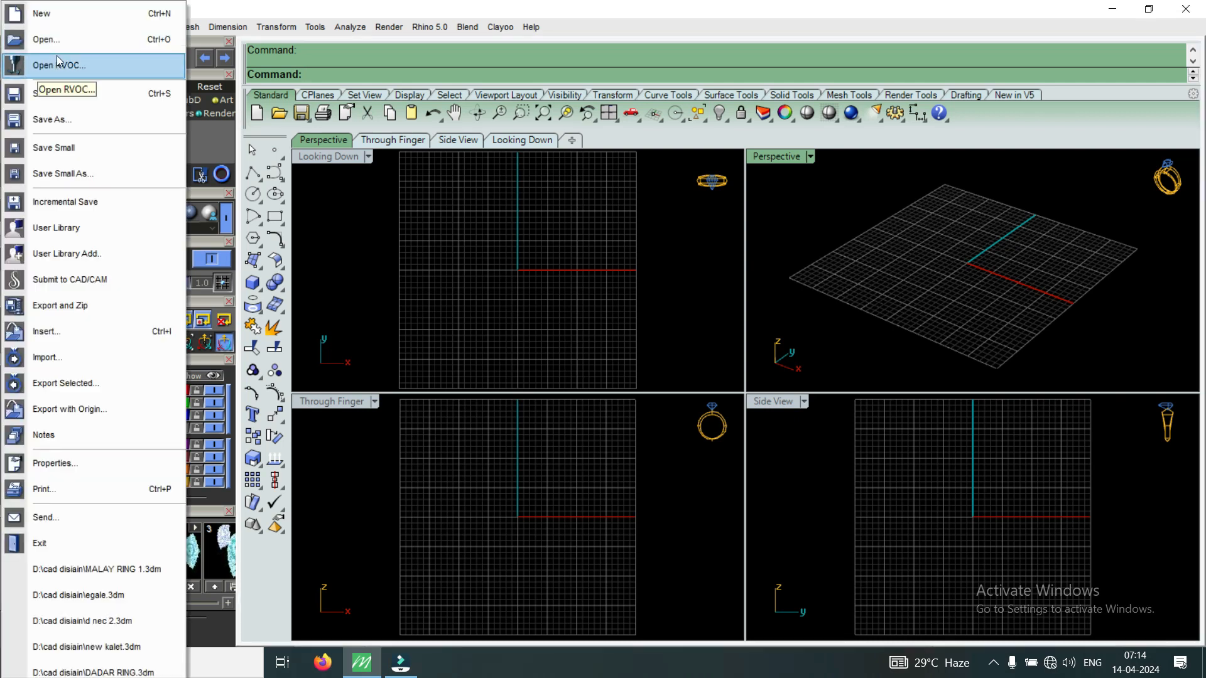
left_click(75, 44)
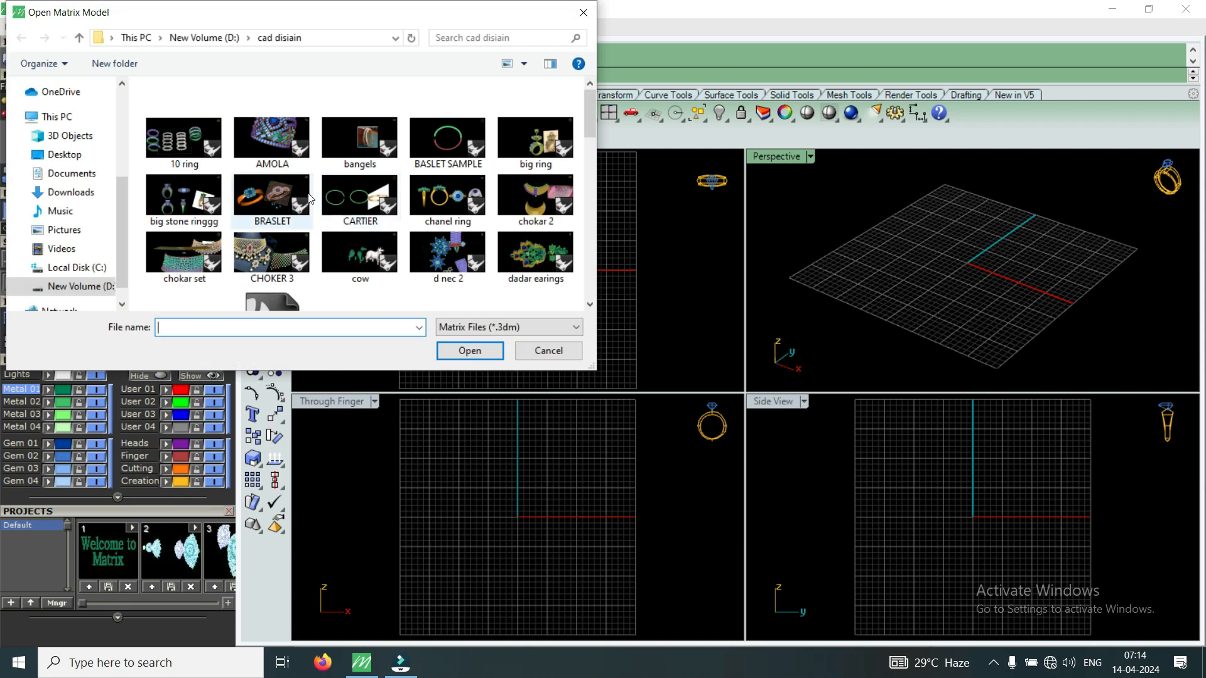
scroll(433, 186, "down", 2)
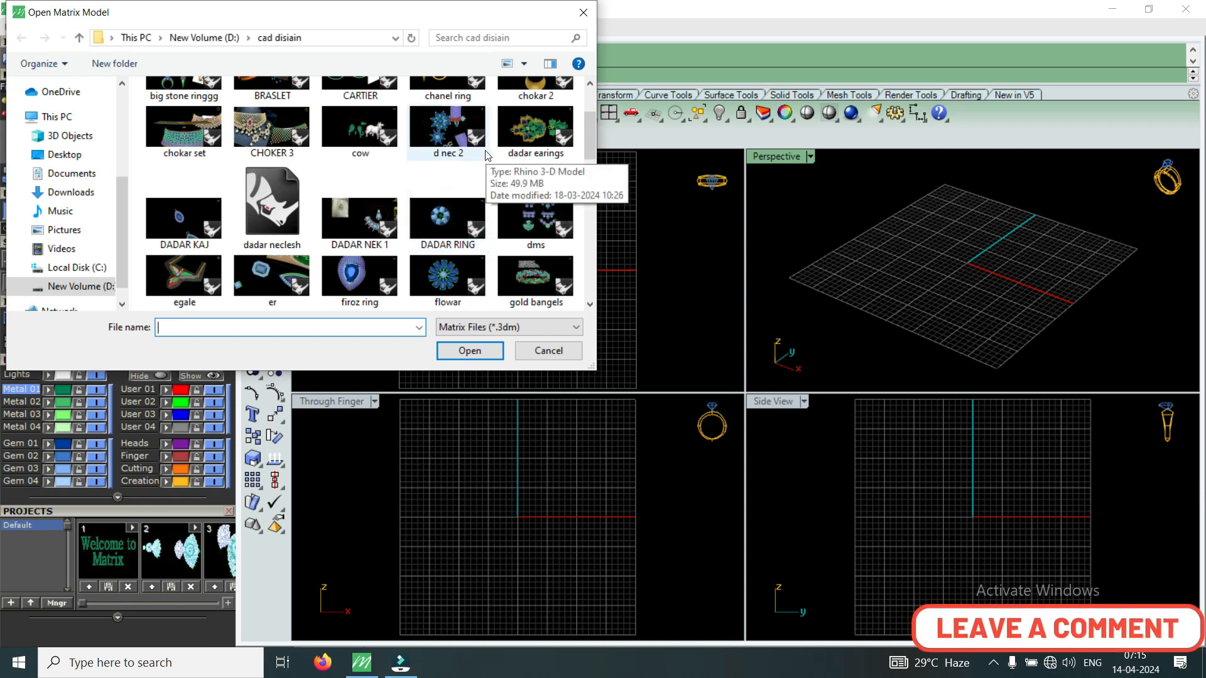
left_click(535, 134)
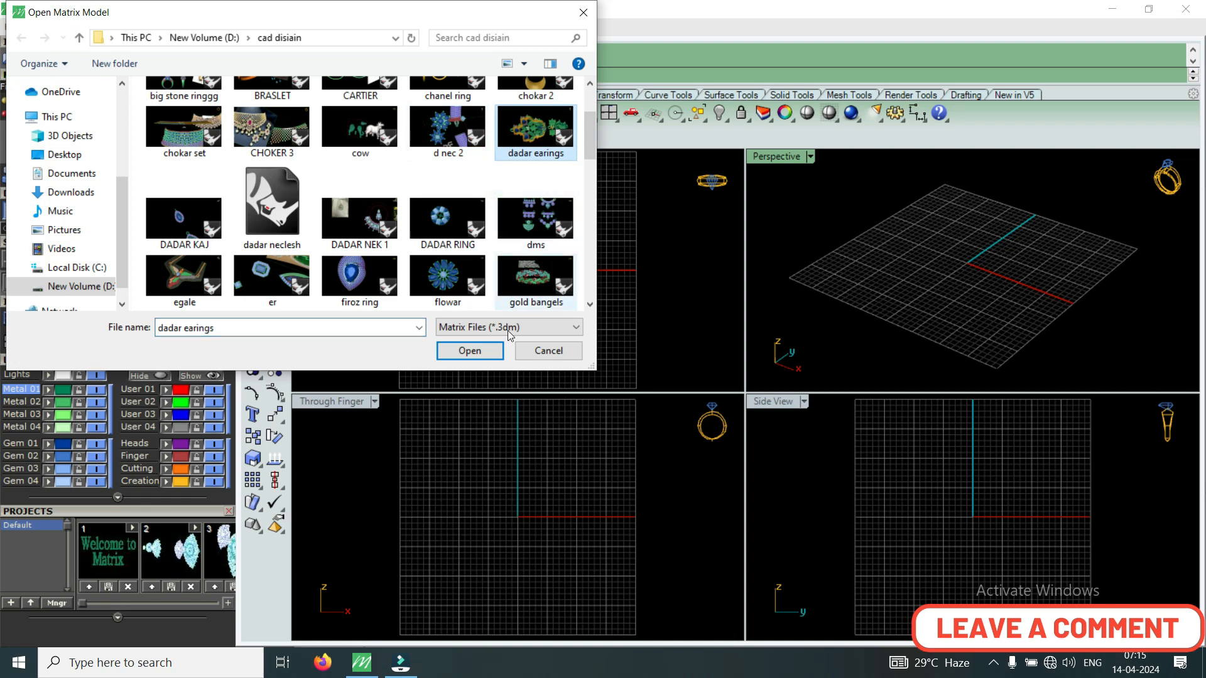
left_click(489, 355)
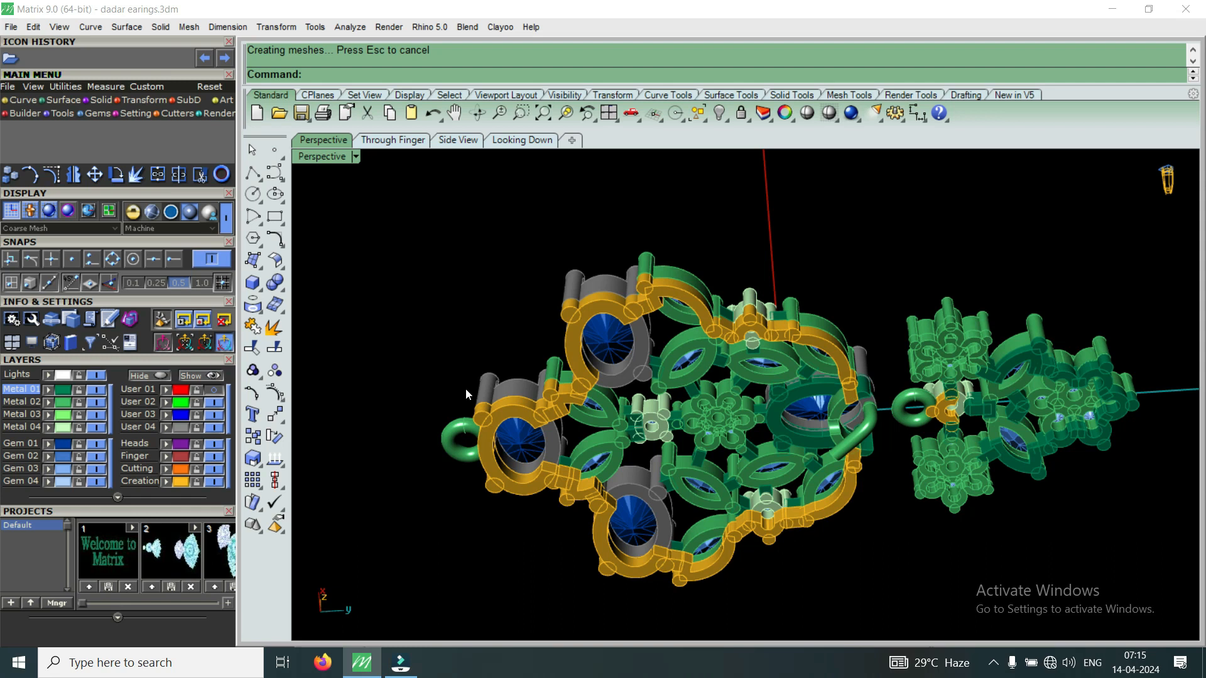
Set the document's render background colour to Gray (RGB 190) in File Properties.
left_click(5, 31)
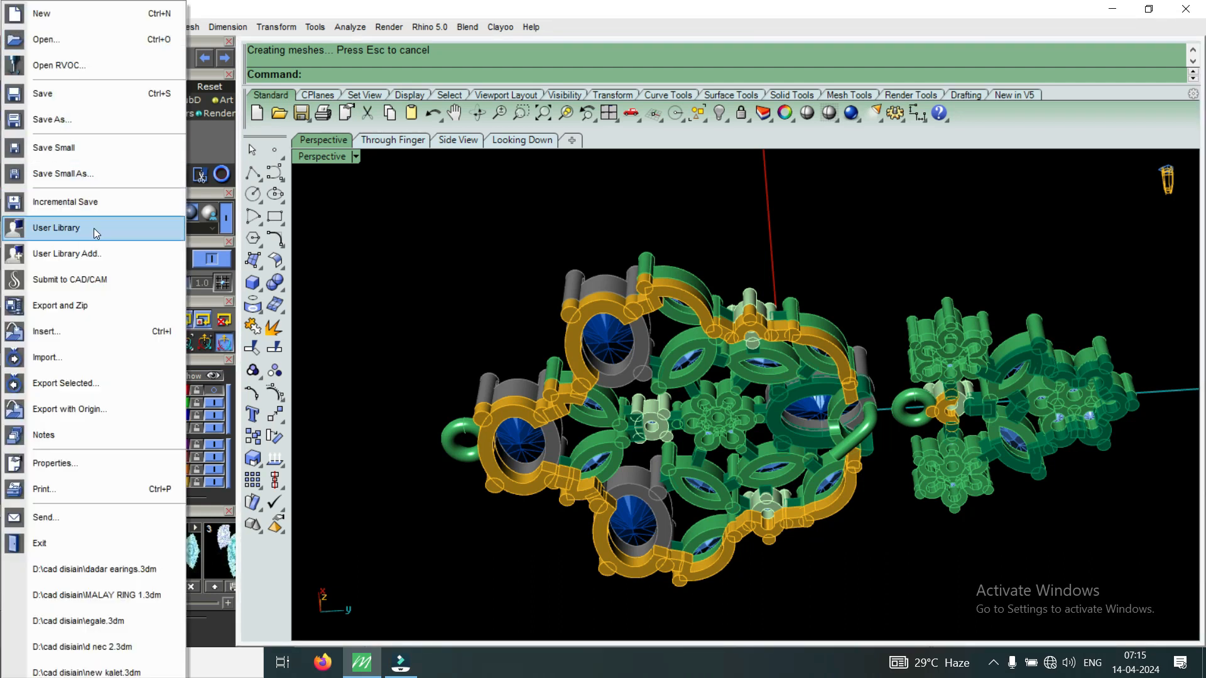
left_click(84, 466)
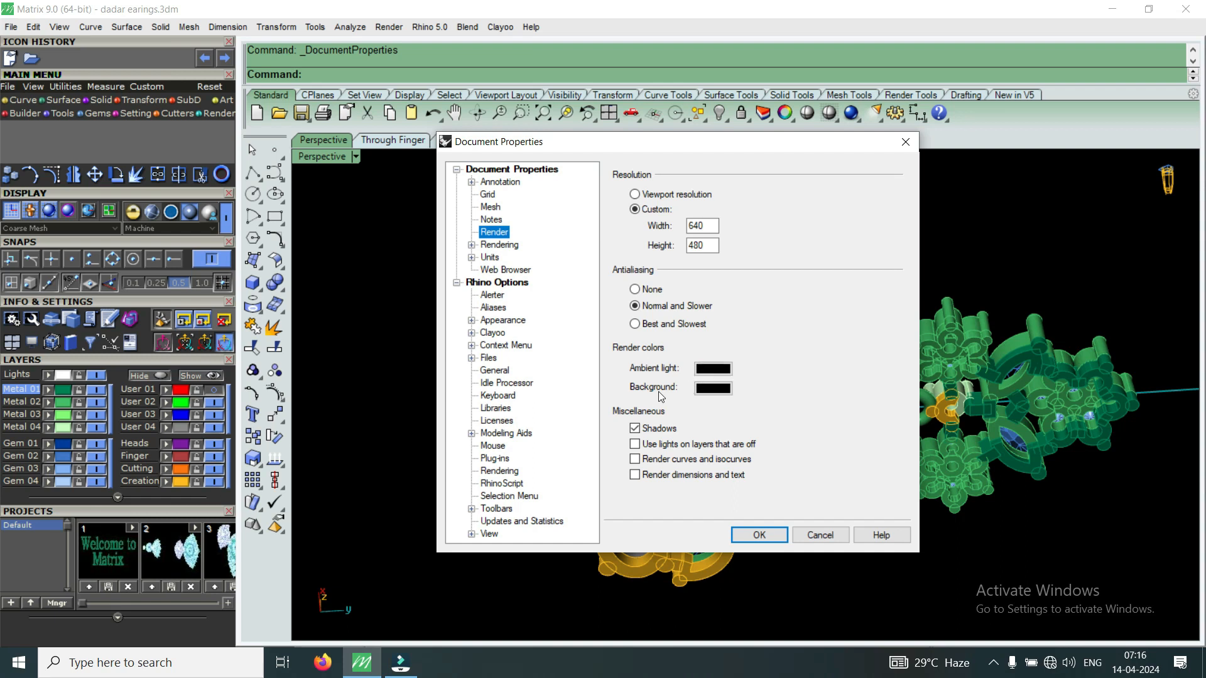
left_click(712, 388)
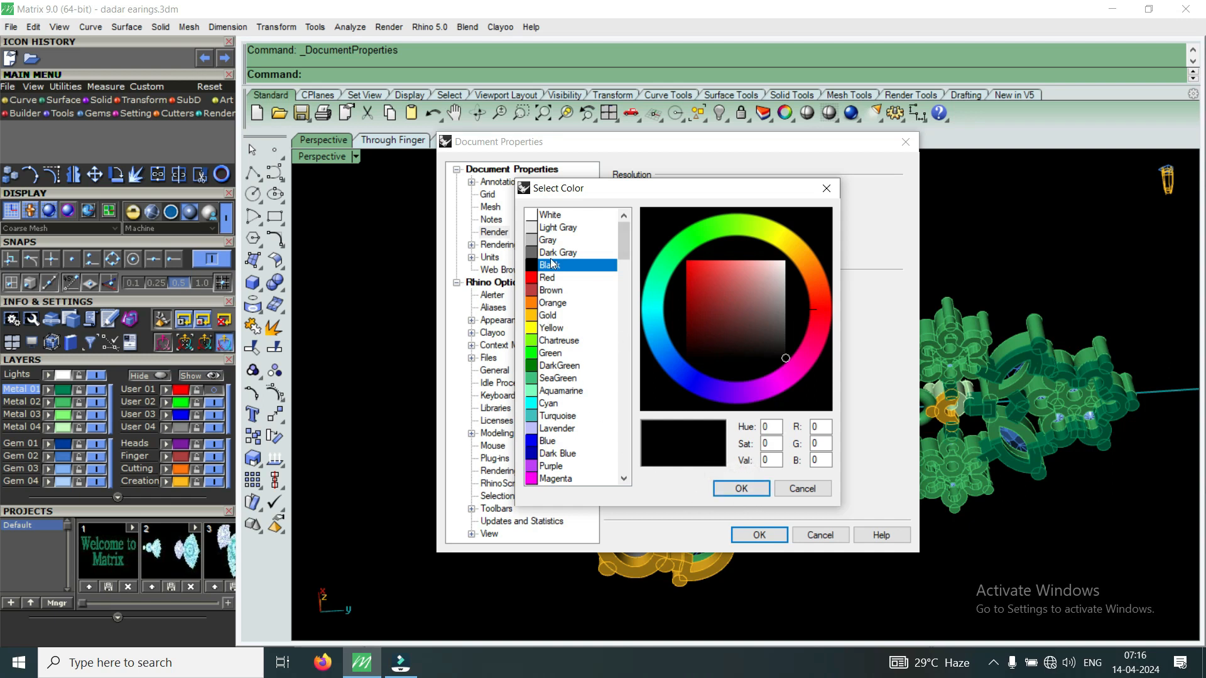
left_click(548, 240)
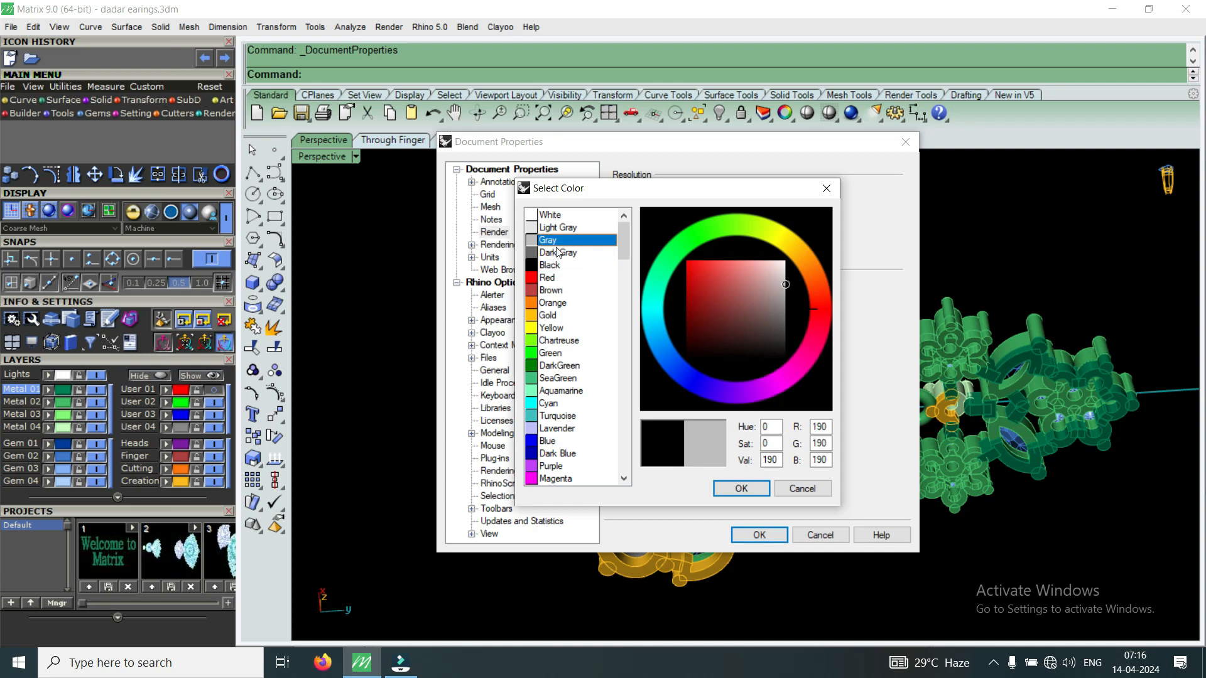
left_click(742, 490)
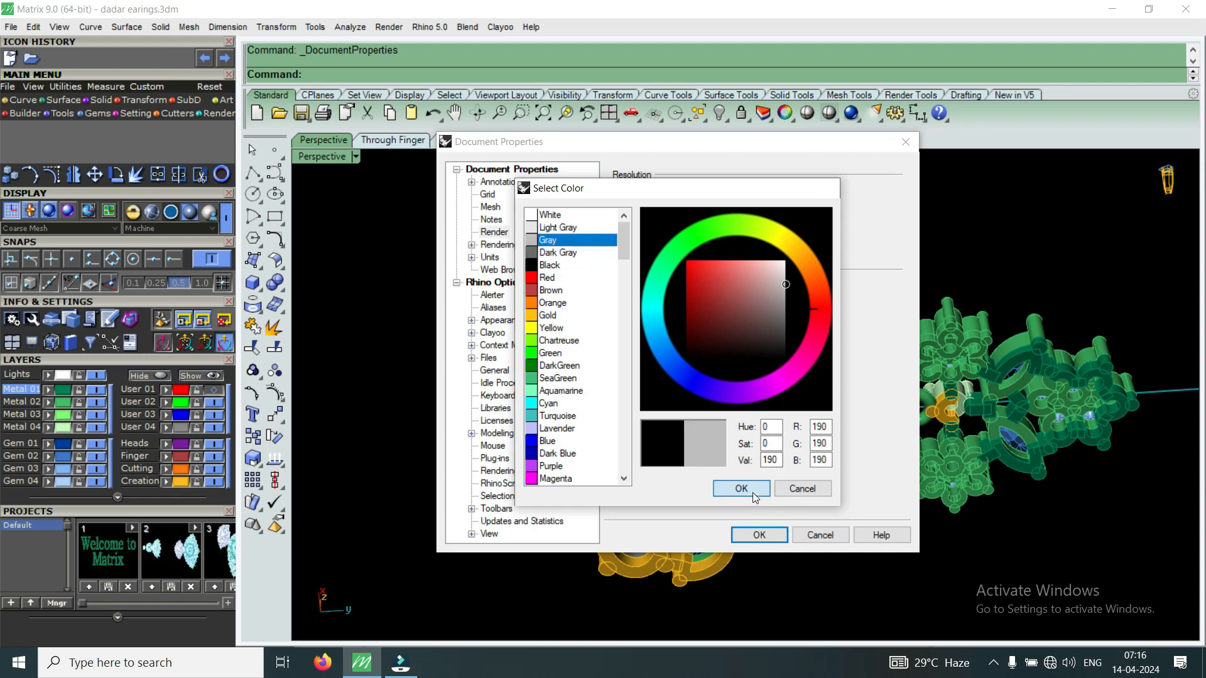
left_click(762, 534)
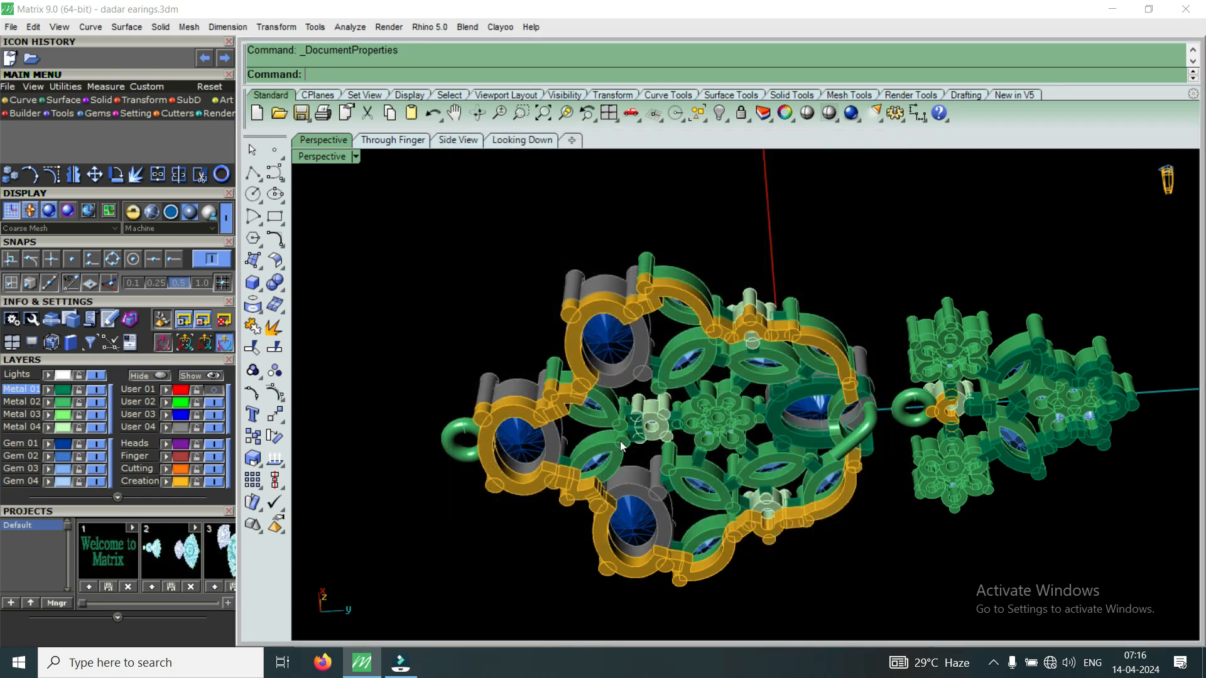
Orbit to a near-top view and zoom in on the blue oval and marquise stones.
right_click_drag(680, 417, 705, 447)
right_click_drag(701, 373, 683, 420)
scroll(683, 420, "up", 10)
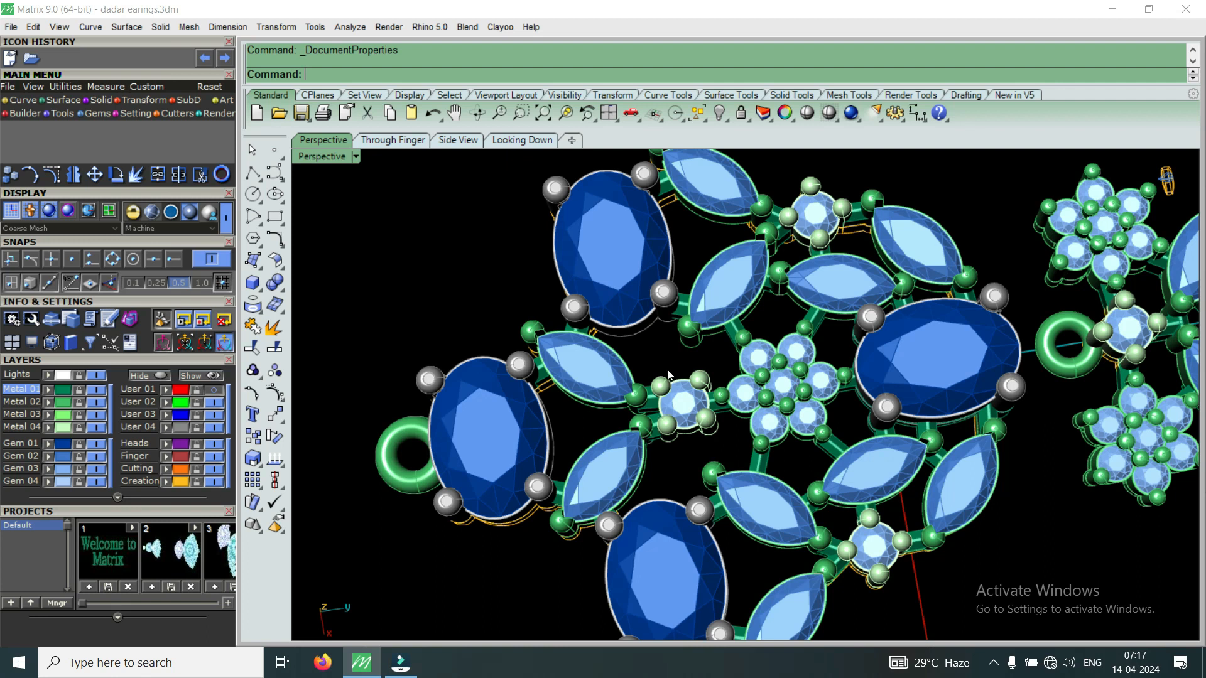
Change the document's render background colour back to Black (RGB 0) in File Properties.
left_click(12, 27)
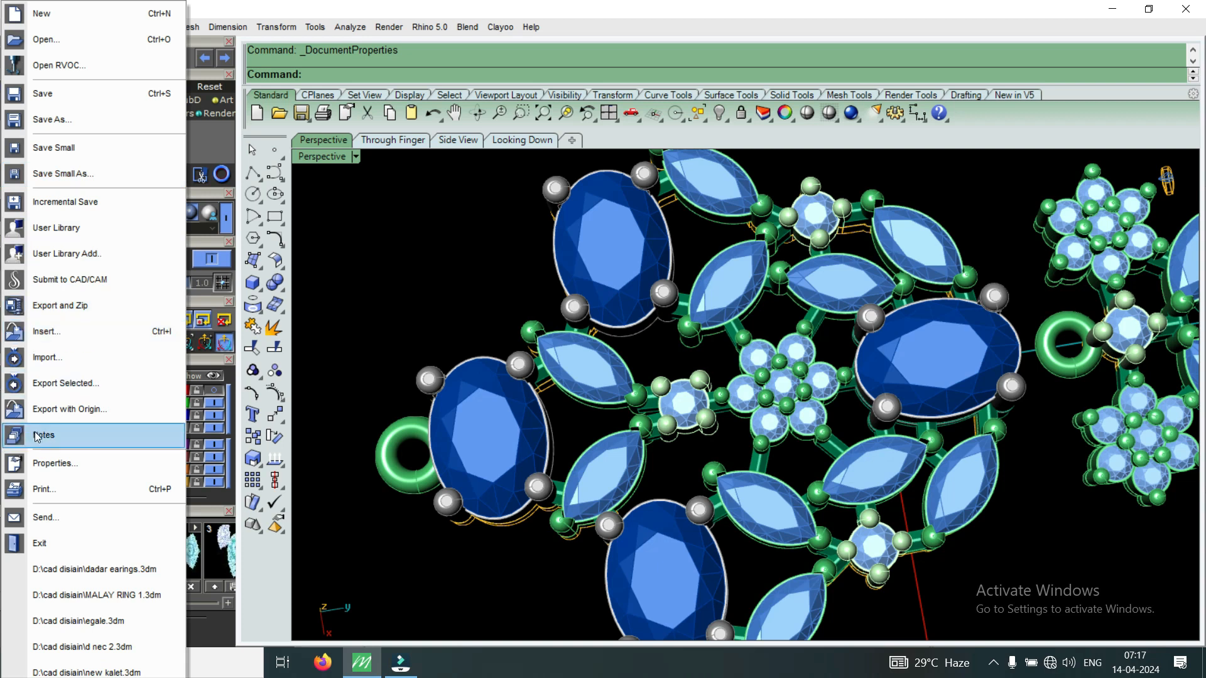
left_click(52, 463)
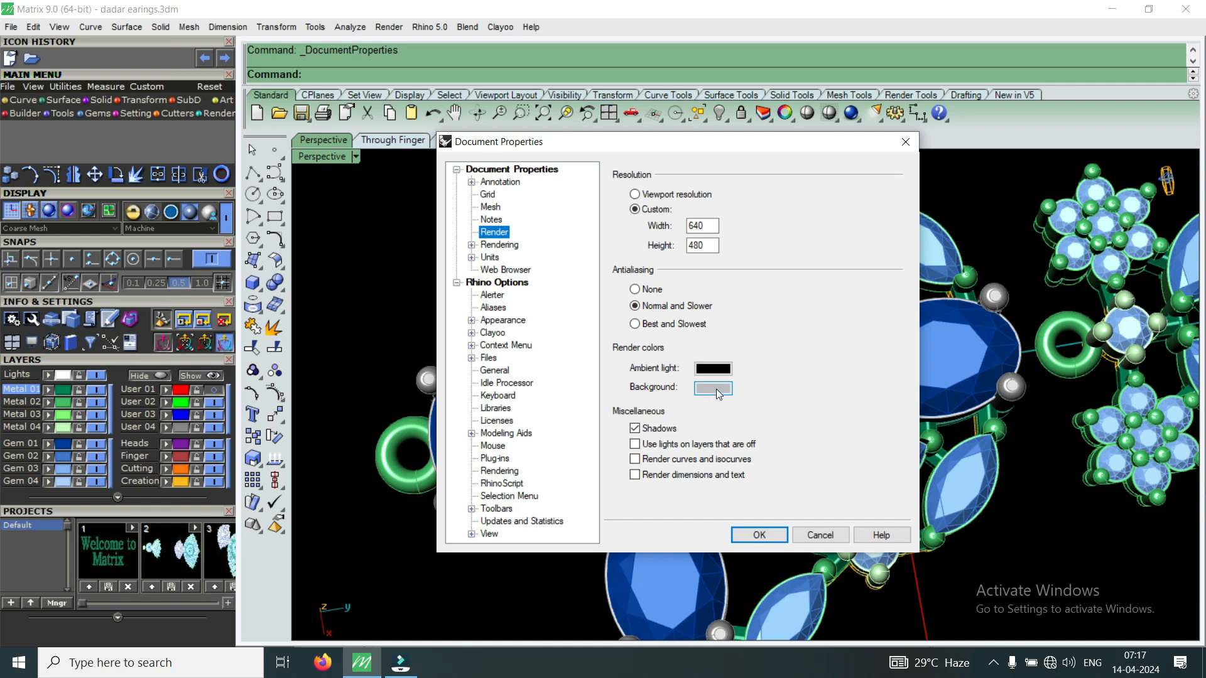
left_click(714, 388)
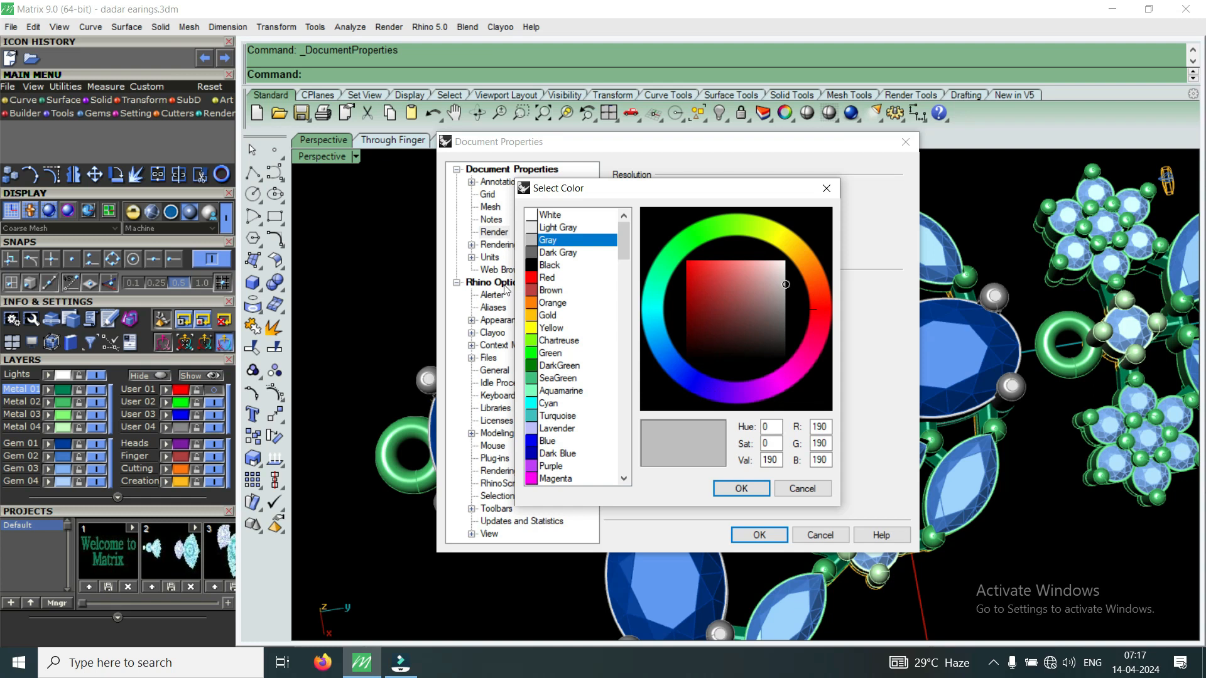
left_click(548, 267)
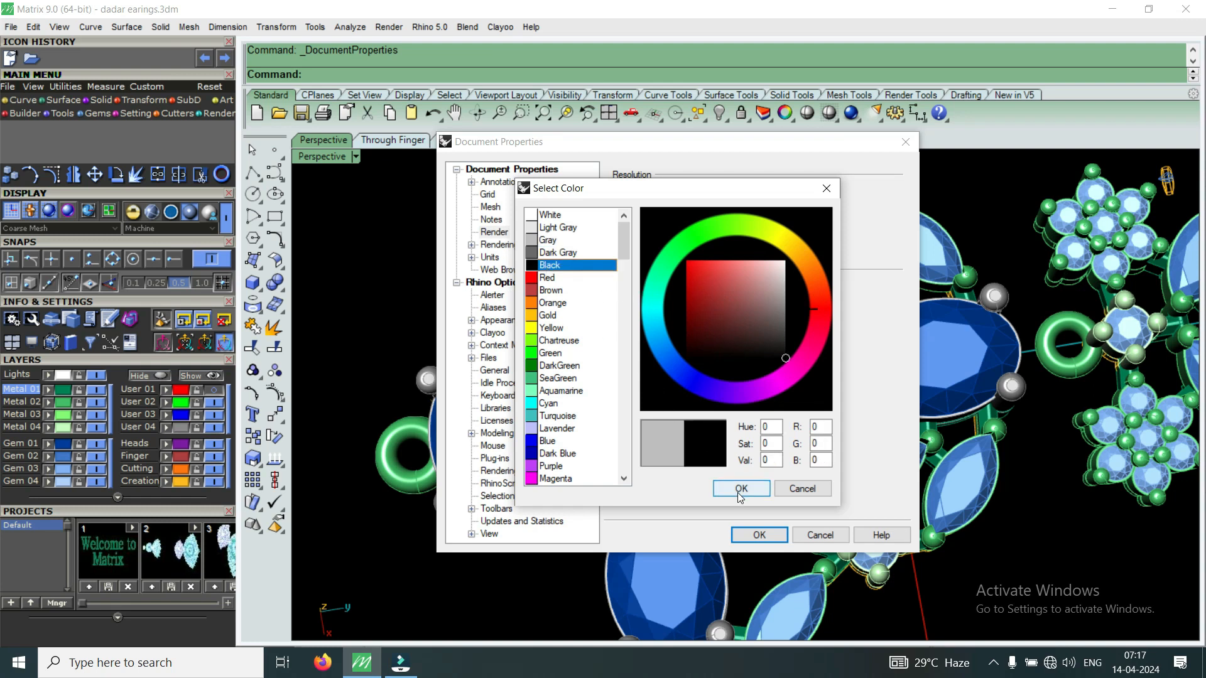
left_click(741, 488)
left_click(759, 535)
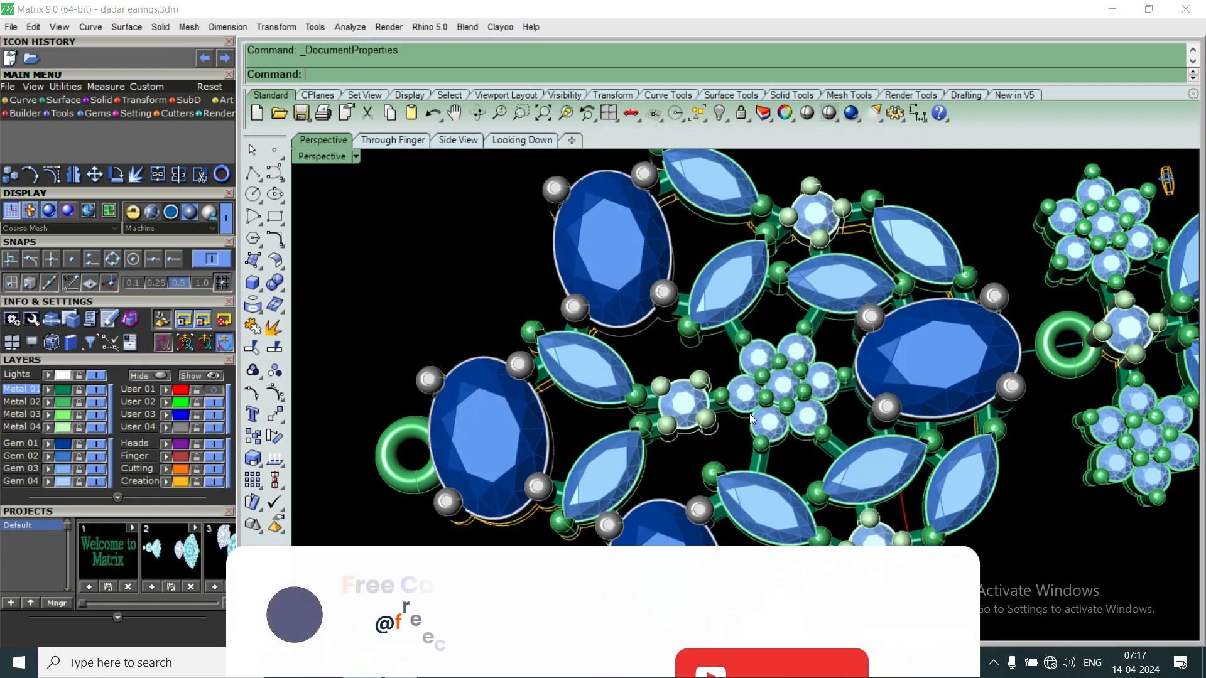
scroll(741, 413, "down", 4)
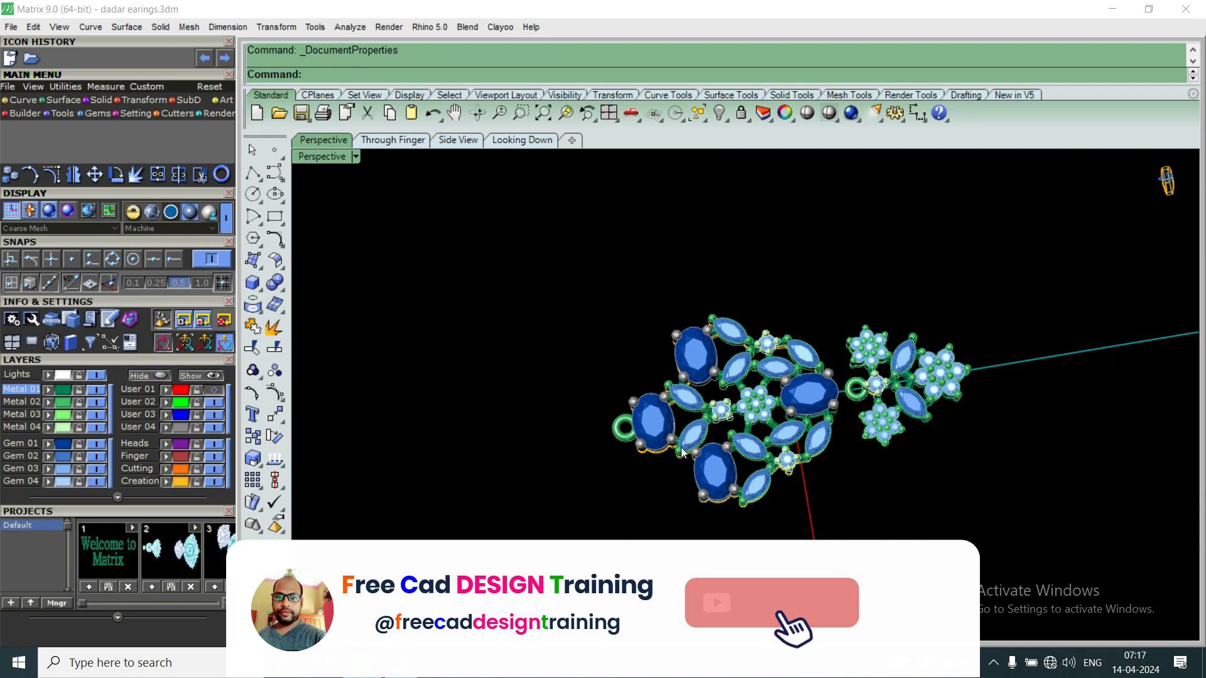
Orbit around the earring and zoom out to see the whole flower top and pendant.
scroll(670, 469, "up", 6)
right_click_drag(665, 510, 818, 519)
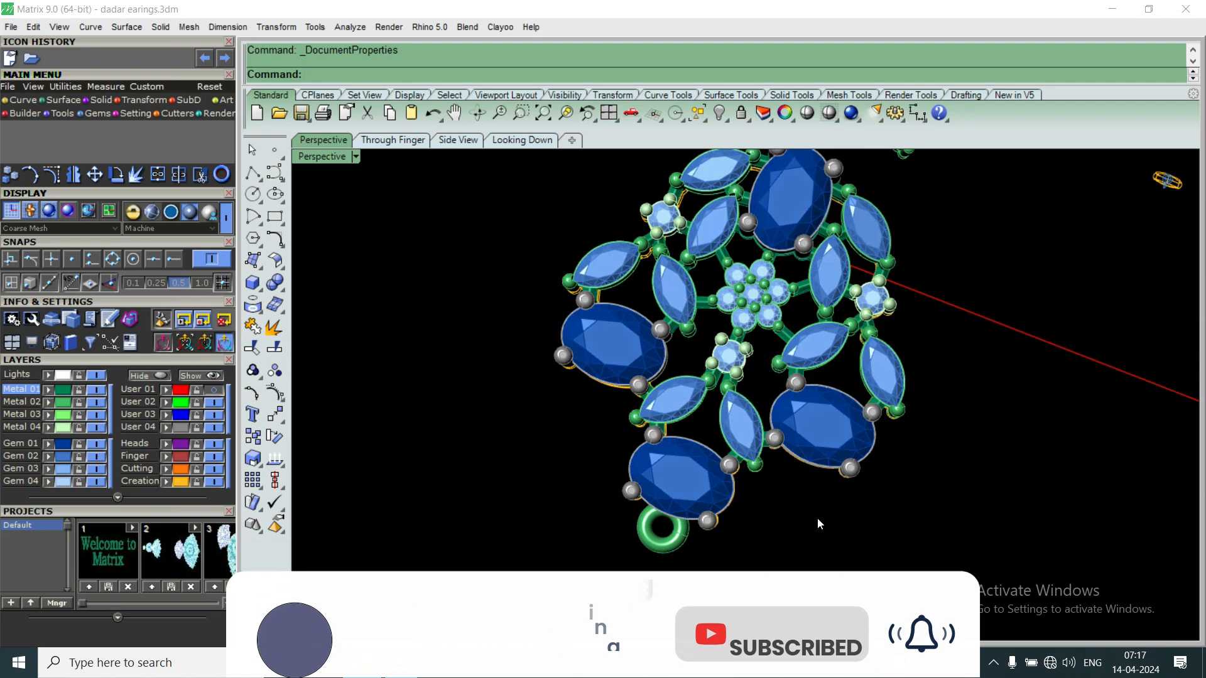
scroll(789, 516, "down", 9)
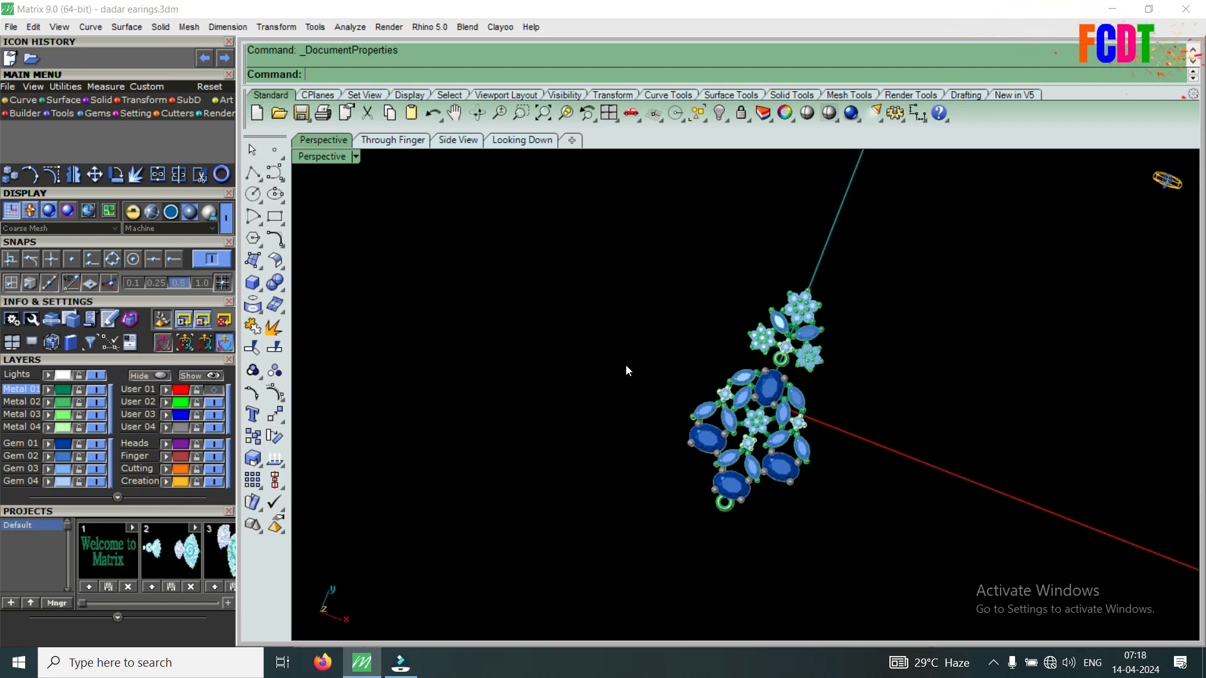
Show the Display toolbar set and its viewport display properties panel.
left_click(410, 94)
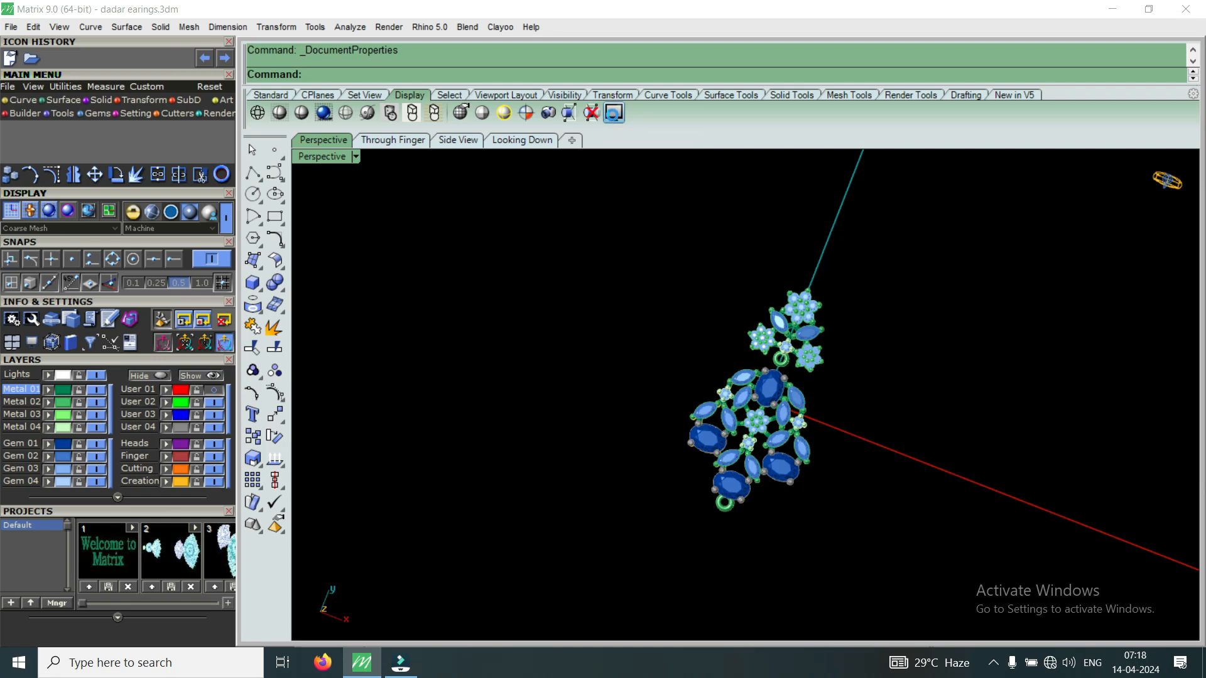
left_click(614, 114)
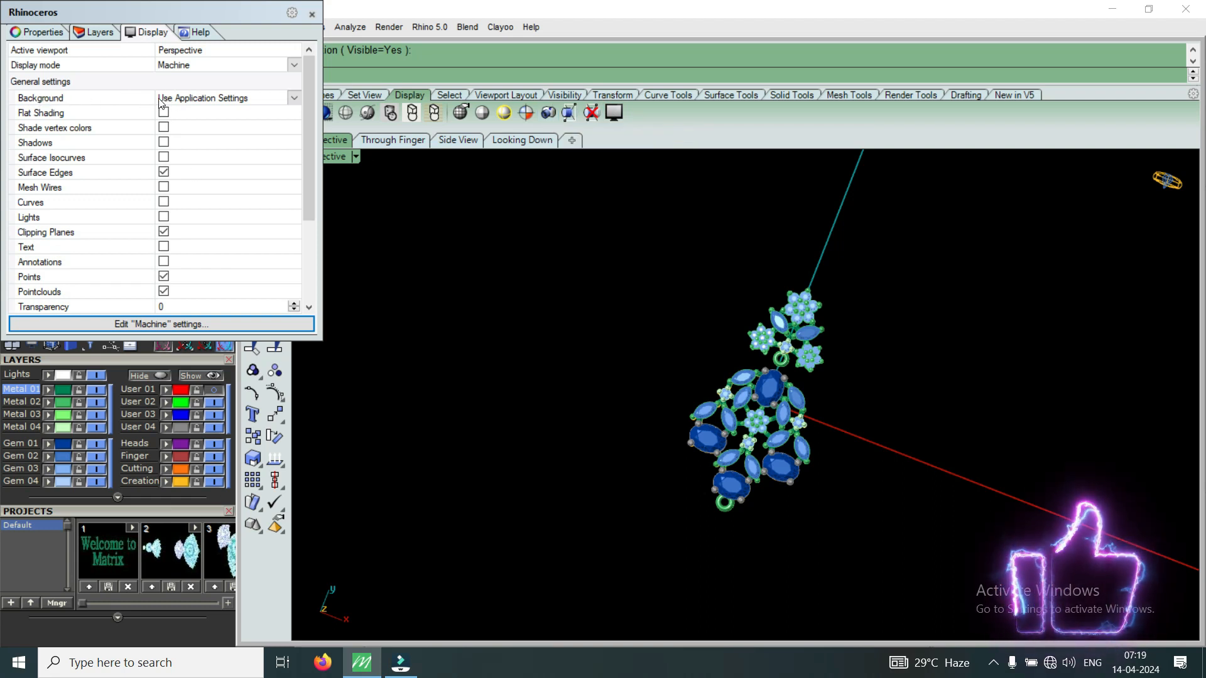
Set the Perspective viewport background to Solid Color and close the display panel.
left_click(295, 99)
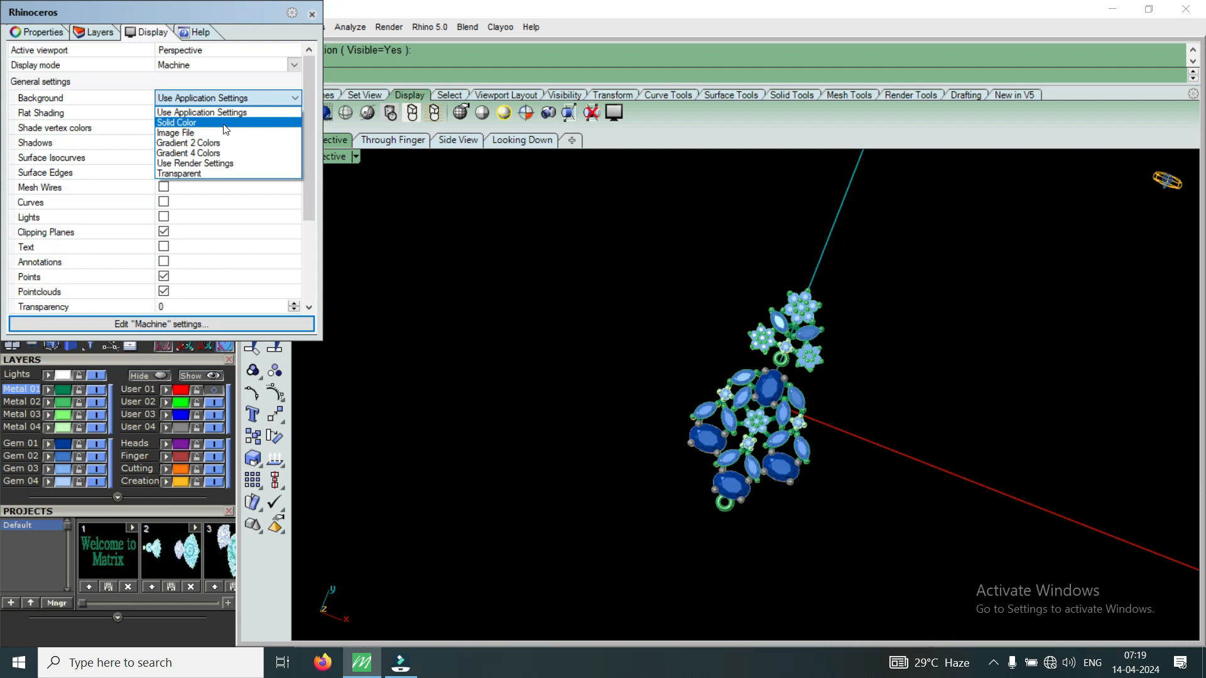
left_click(198, 123)
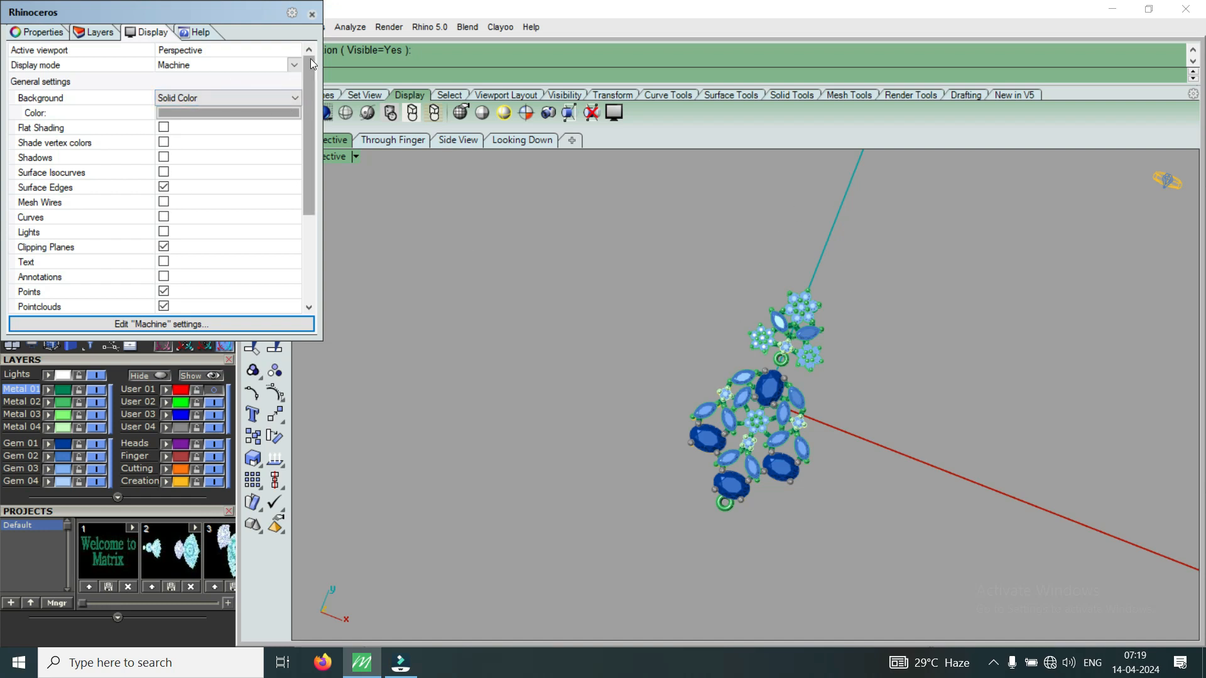
left_click(312, 14)
Zoom and orbit the Perspective view to see the earring from a low side angle.
scroll(592, 274, "down", 3)
scroll(591, 274, "down", 2)
right_click_drag(684, 396, 738, 472)
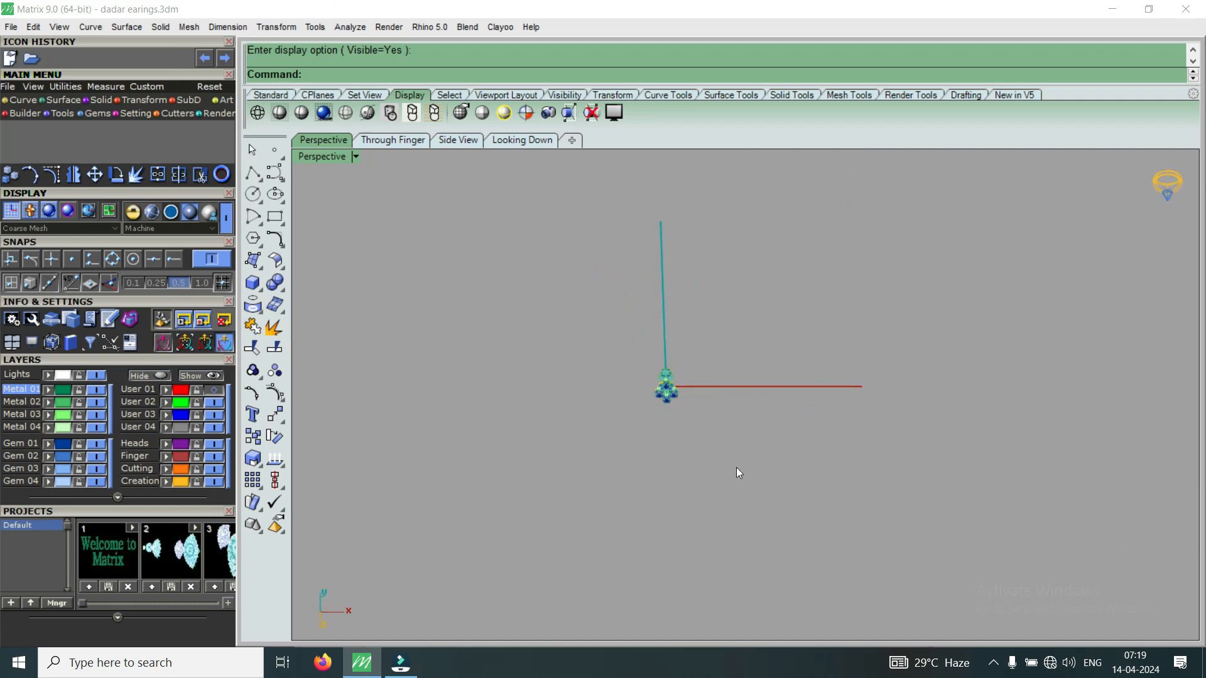
scroll(563, 385, "up", 10)
right_click_drag(533, 390, 641, 365)
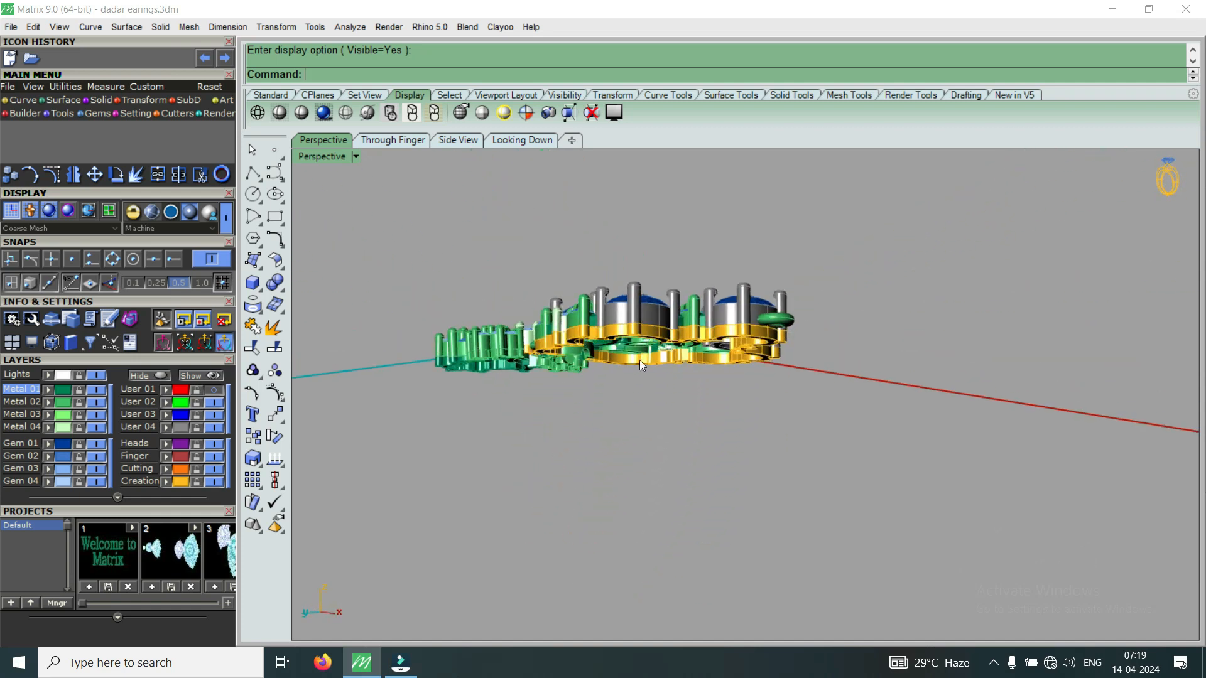
scroll(641, 366, "up", 2)
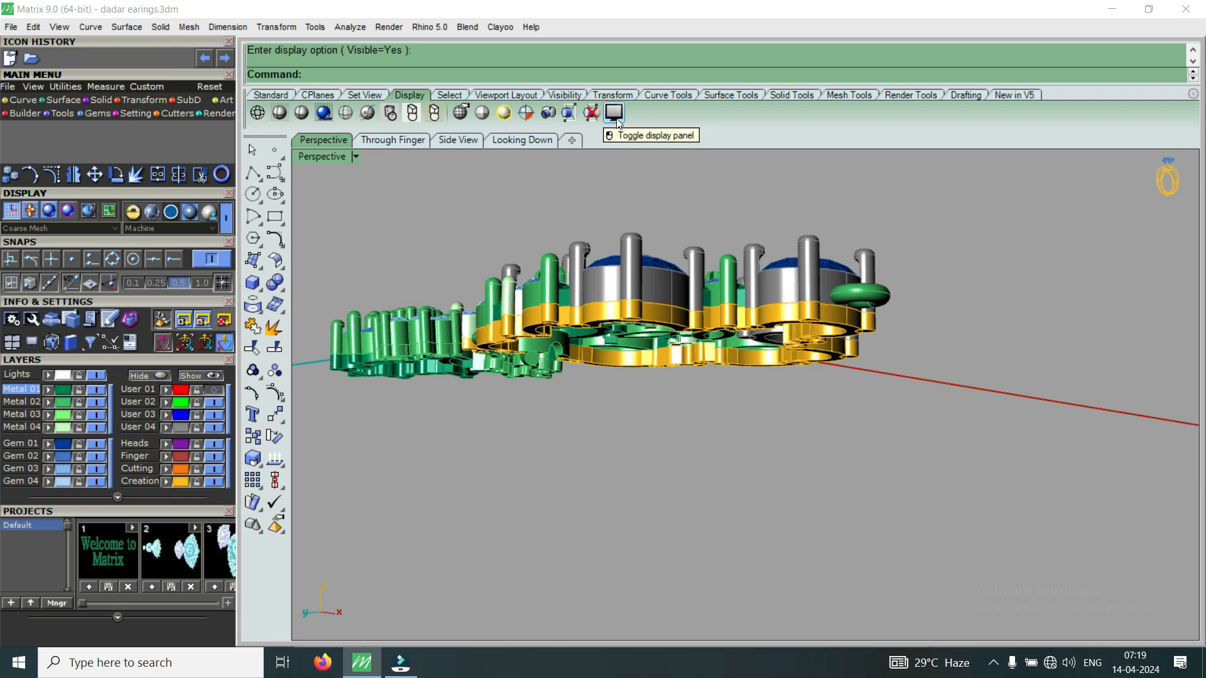
left_click(272, 95)
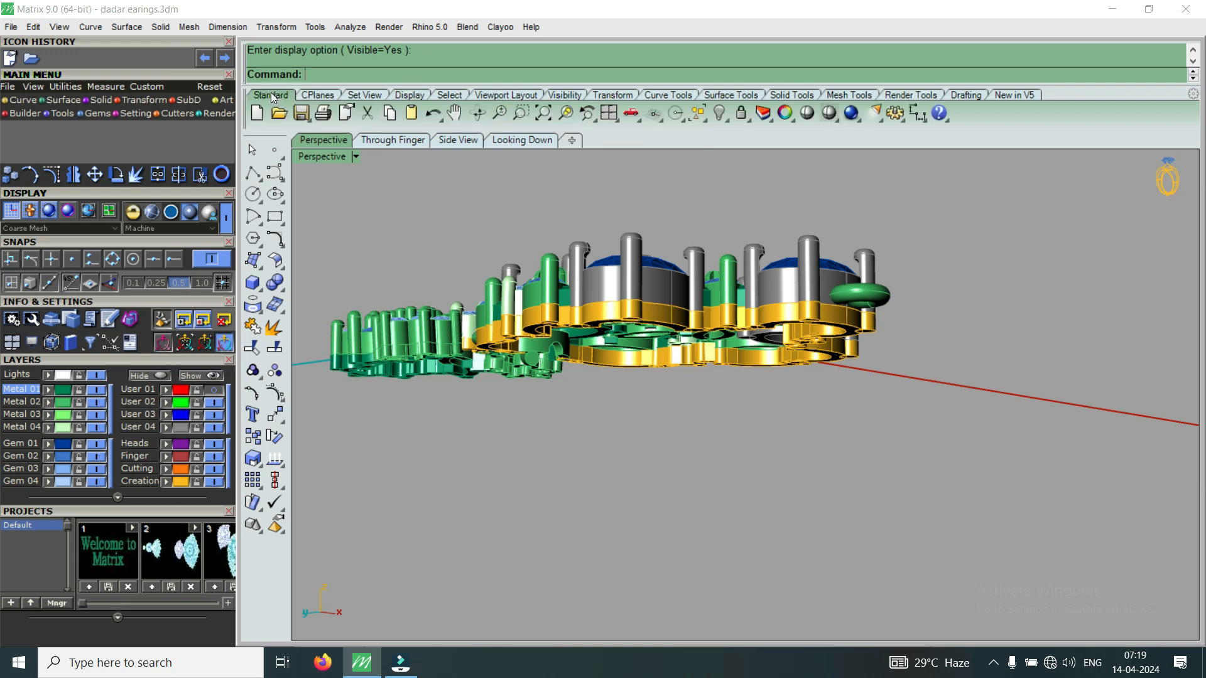
right_click_drag(705, 263, 837, 352)
right_click_drag(613, 473, 564, 306)
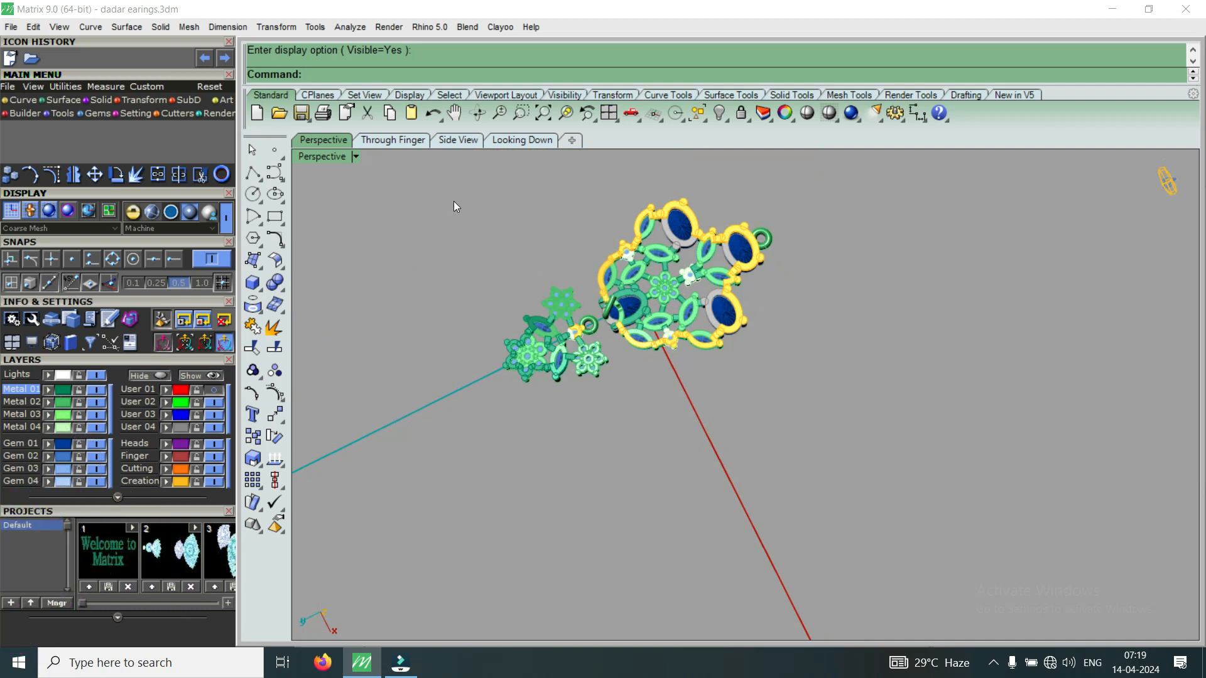
right_click_drag(651, 301, 610, 447)
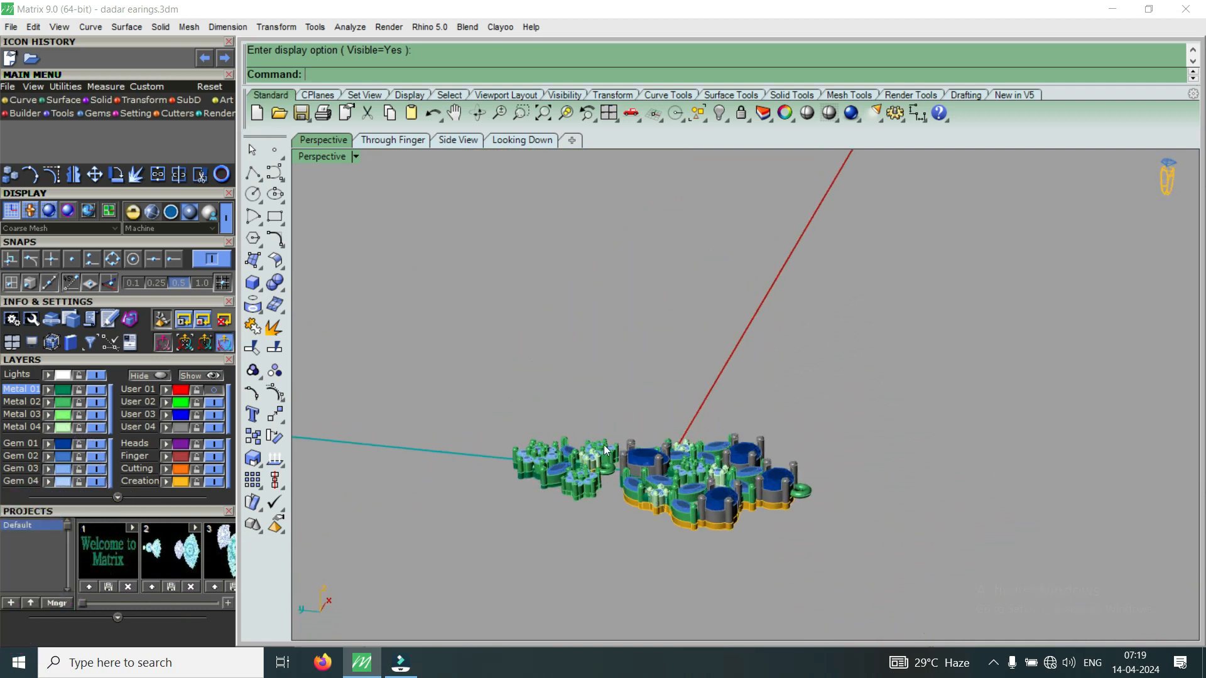
right_click_drag(714, 407, 647, 490)
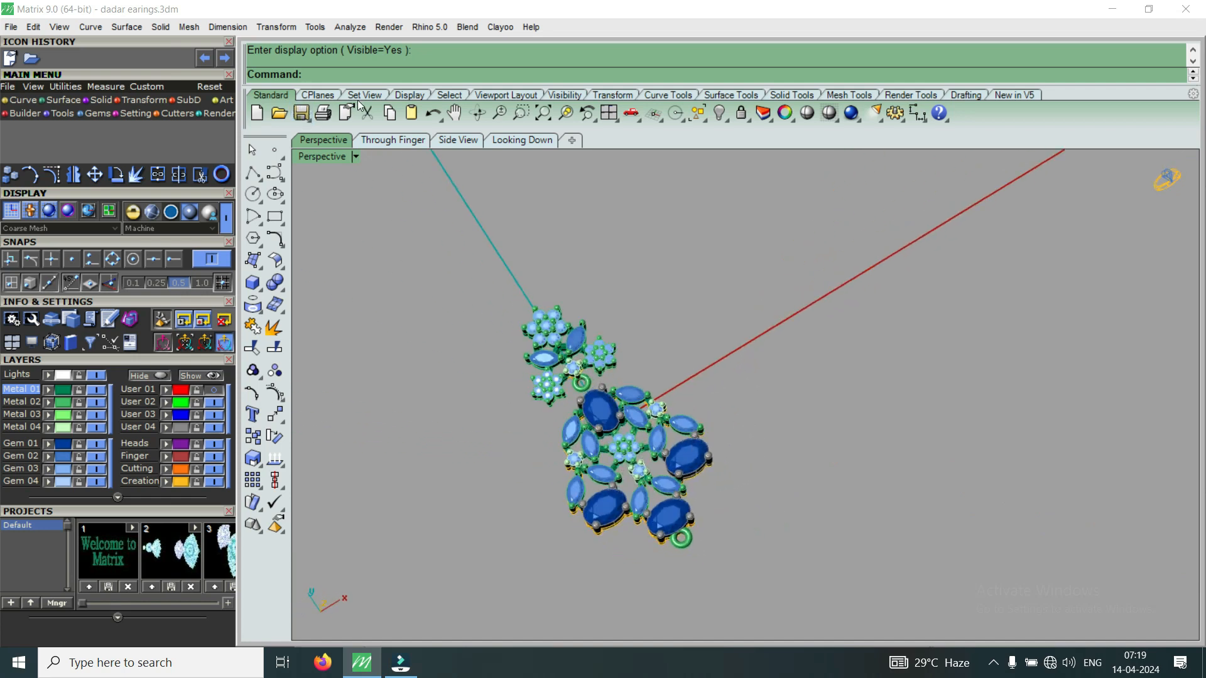
right_click_drag(721, 441, 606, 438)
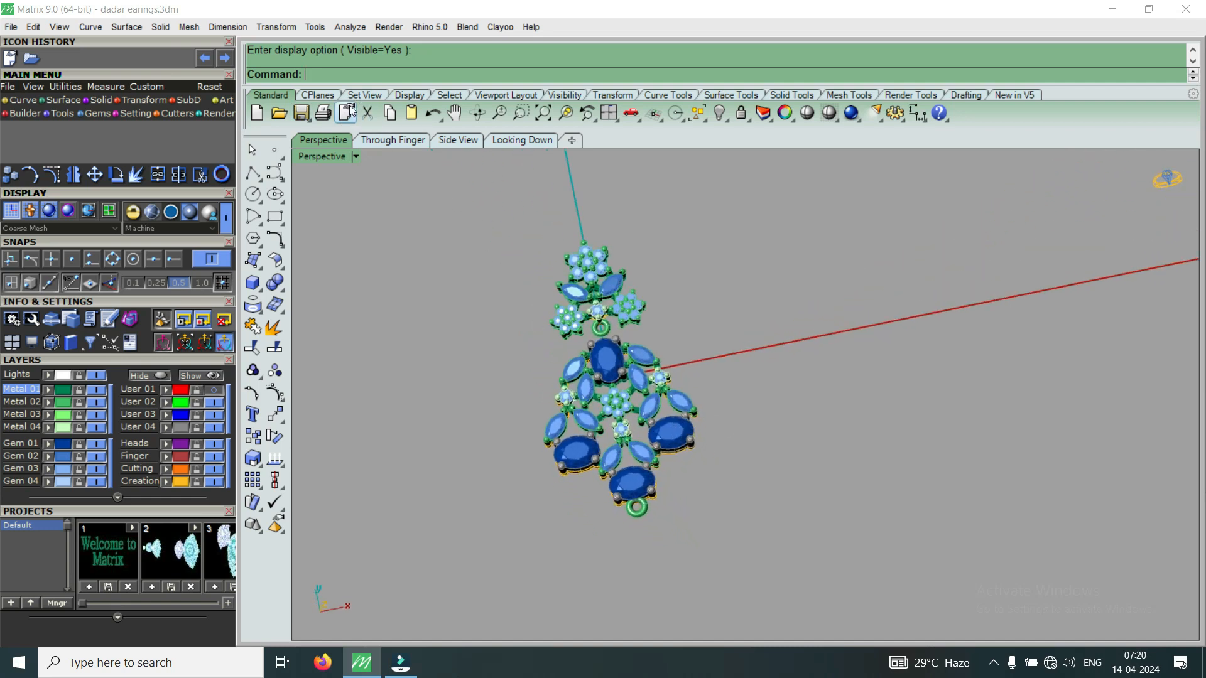
left_click(417, 96)
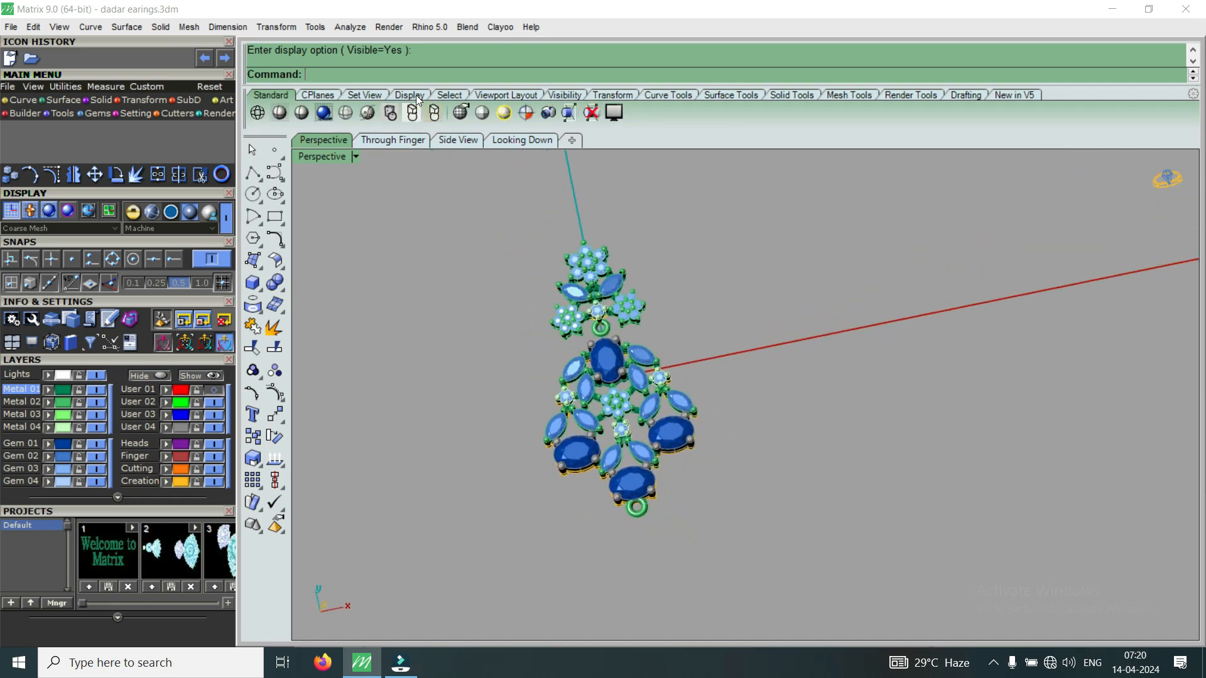
Set the viewport background to Use Application Settings and close the display panel.
left_click(613, 114)
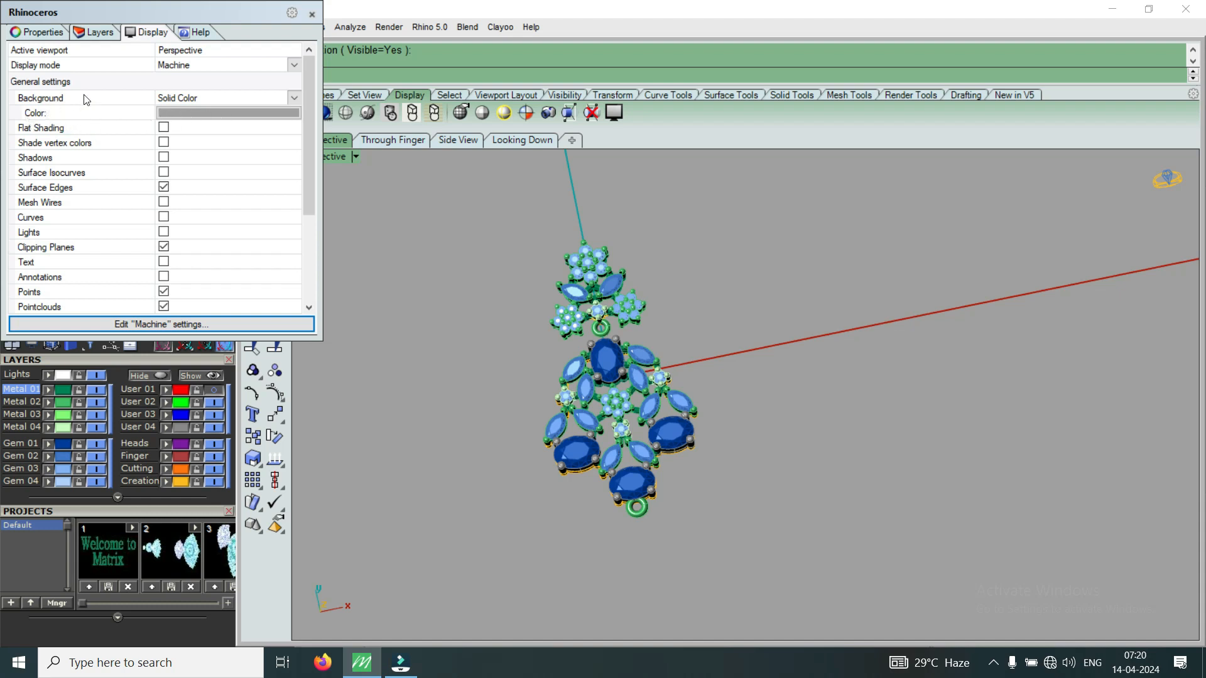
left_click(294, 99)
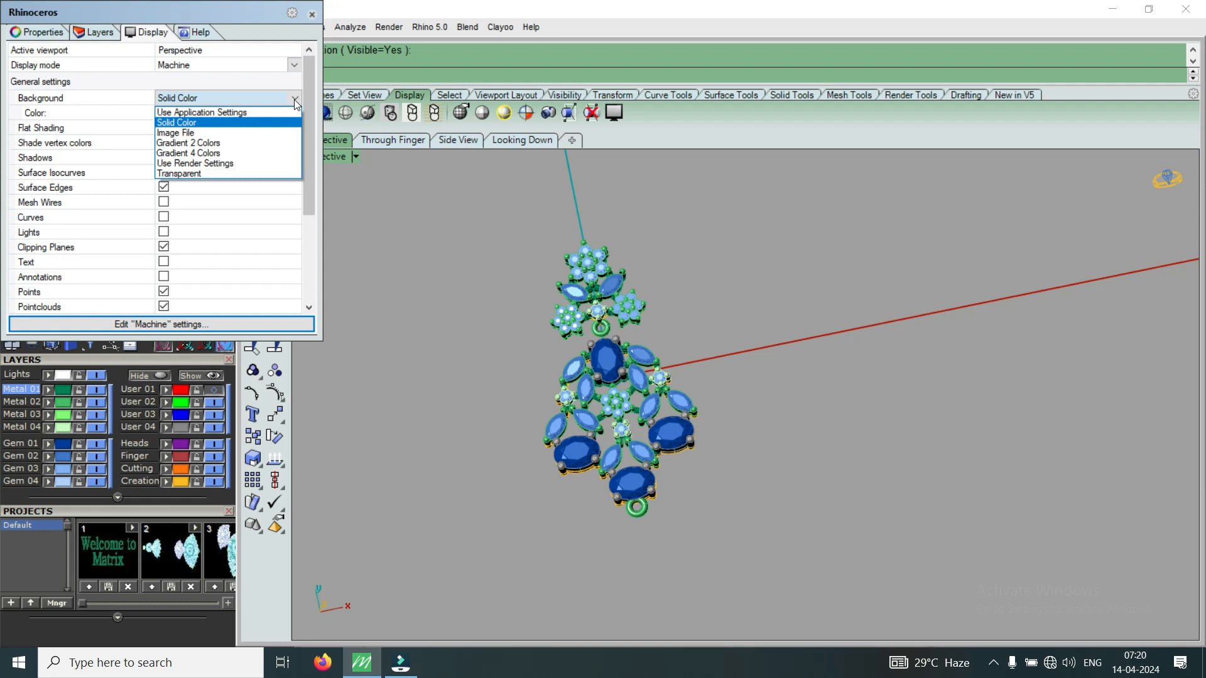
left_click(247, 113)
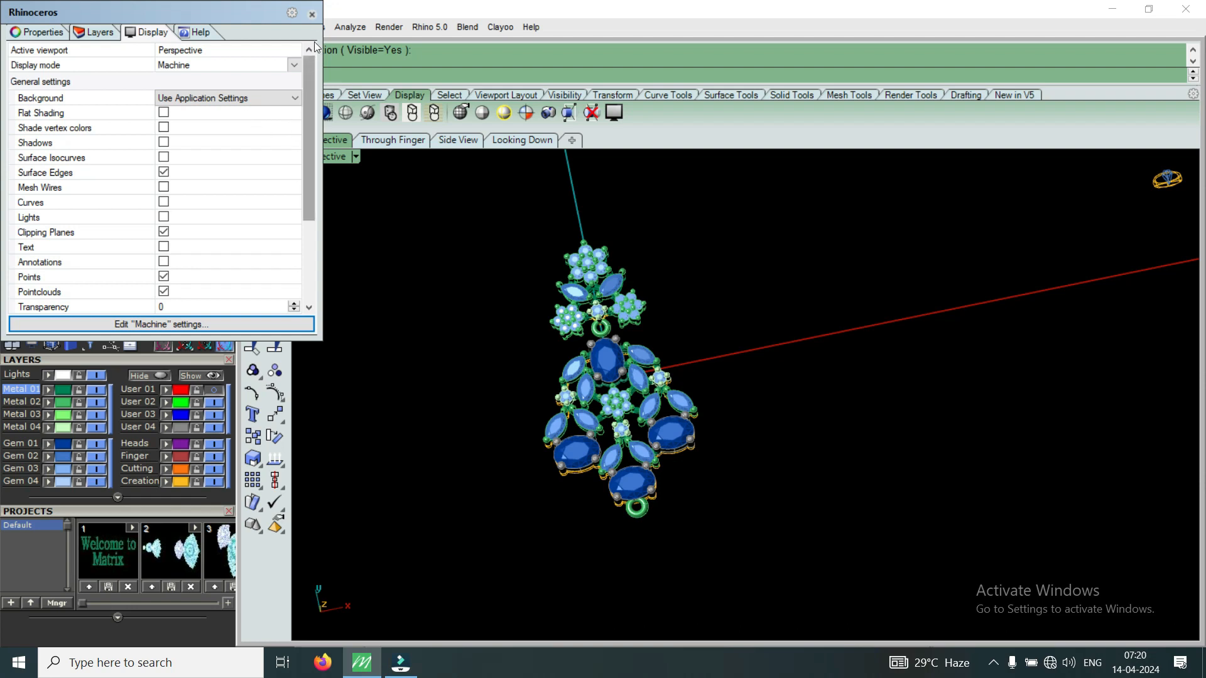
left_click(312, 15)
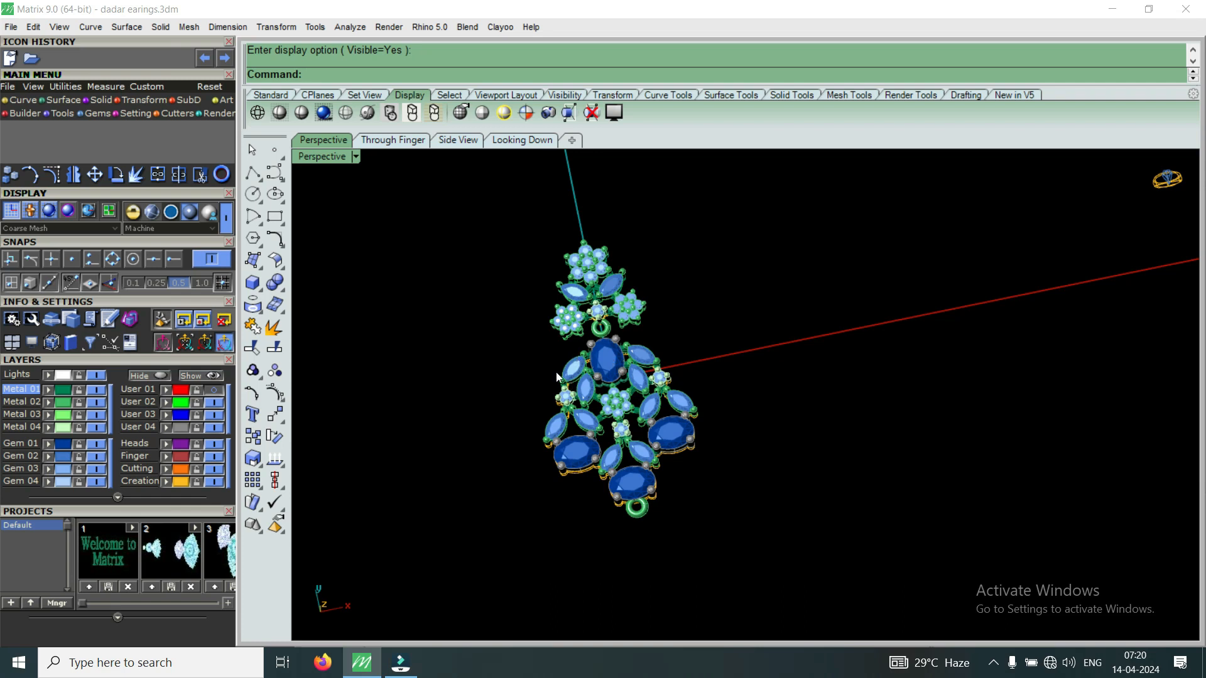
right_click_drag(720, 436, 642, 371)
scroll(607, 442, "up", 5)
right_click_drag(527, 469, 757, 360)
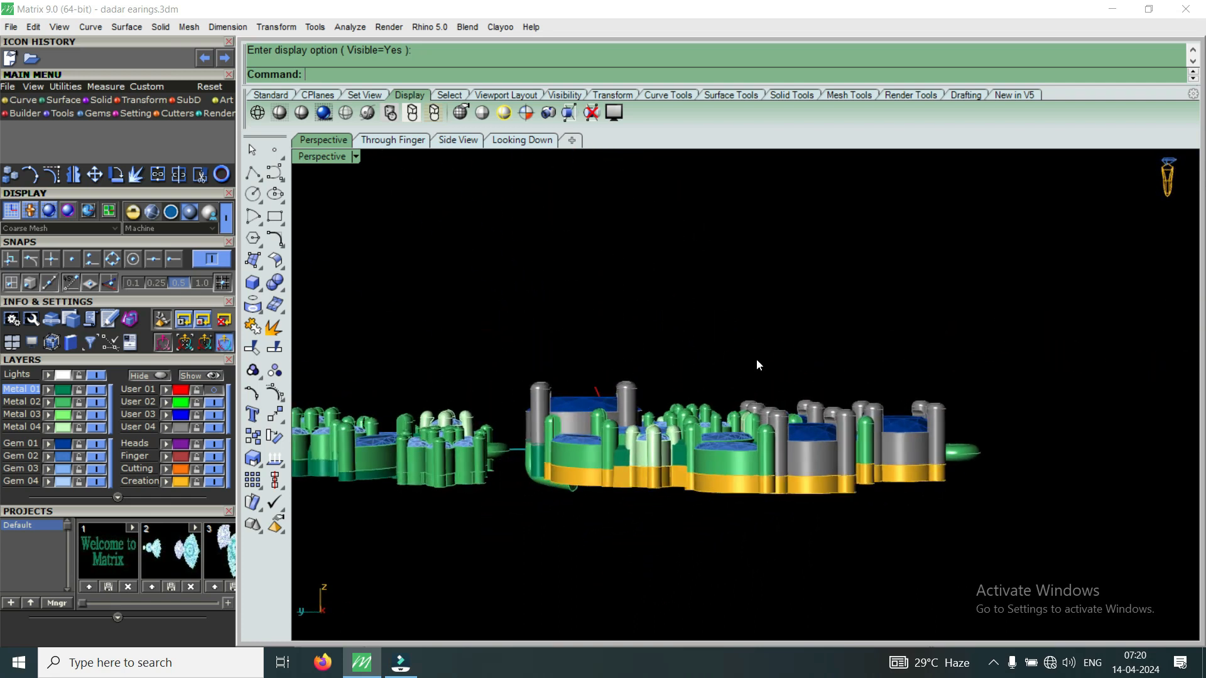
scroll(785, 326, "down", 2)
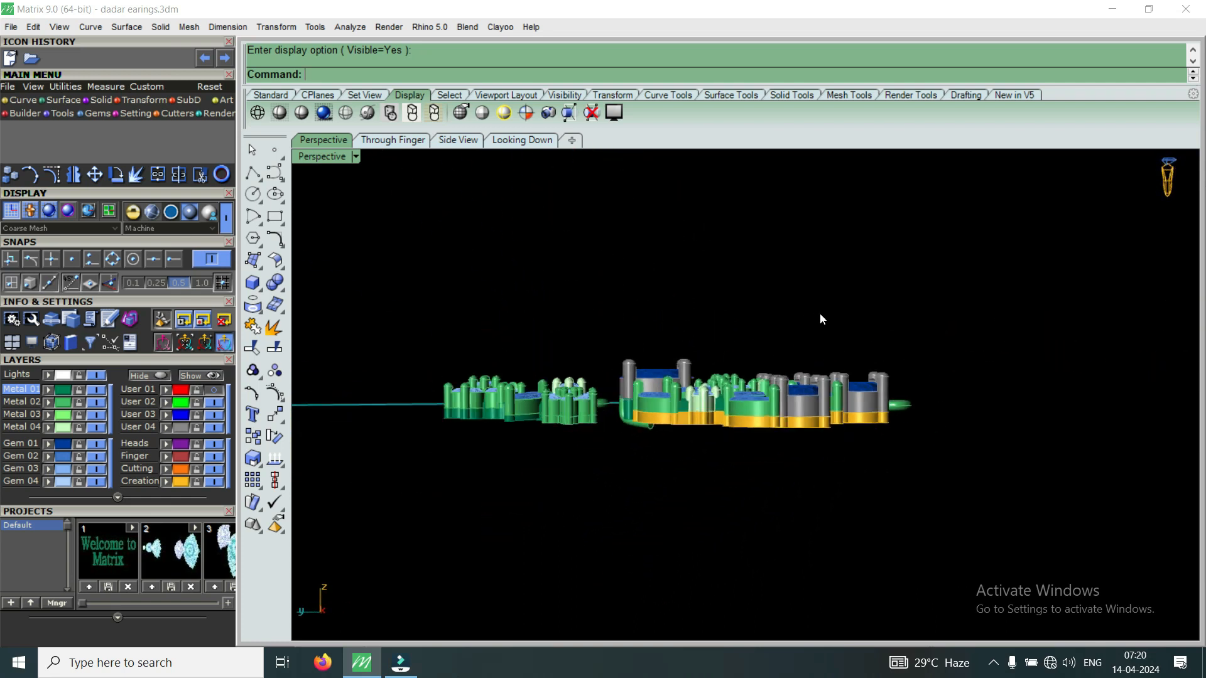
right_click_drag(860, 312, 771, 402)
scroll(698, 368, "up", 3)
scroll(729, 478, "down", 4)
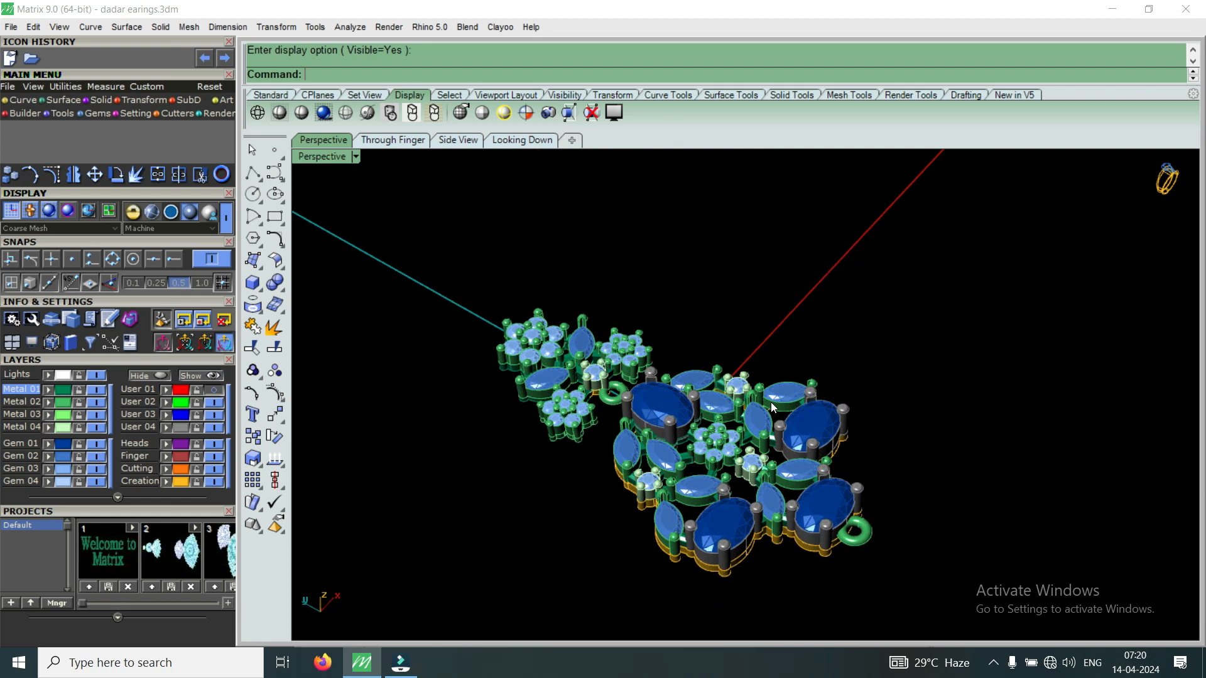
right_click_drag(577, 475, 647, 412)
right_click_drag(593, 504, 616, 371)
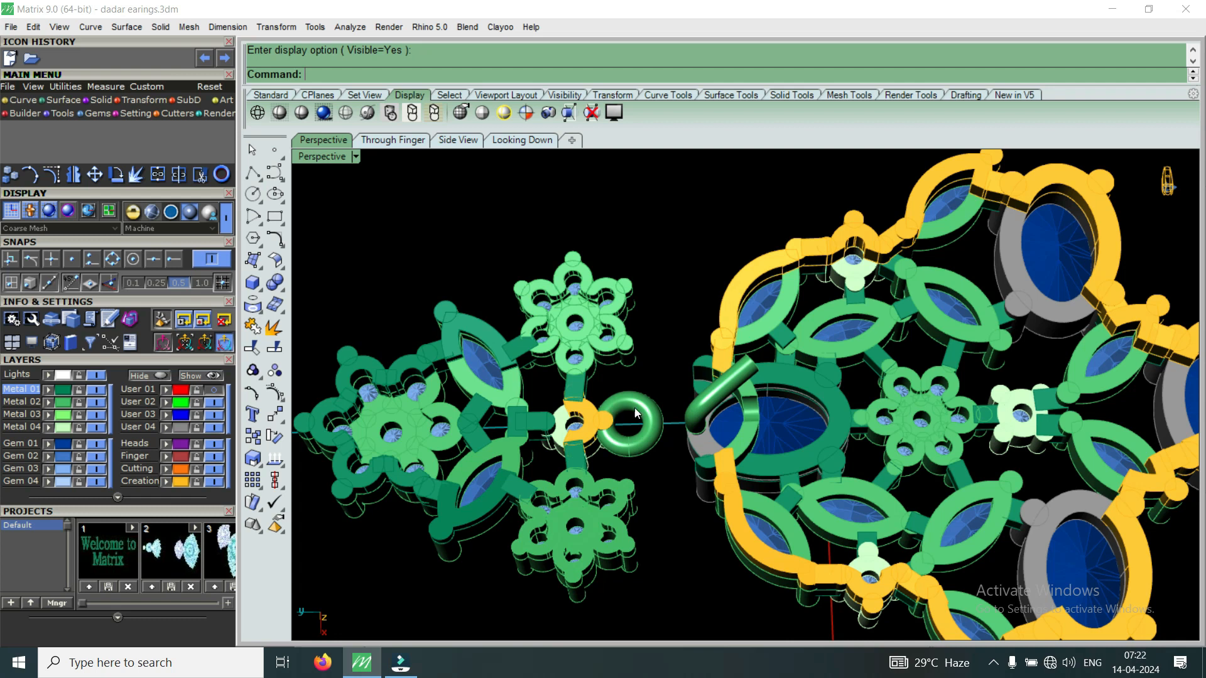
right_click_drag(855, 529, 808, 440)
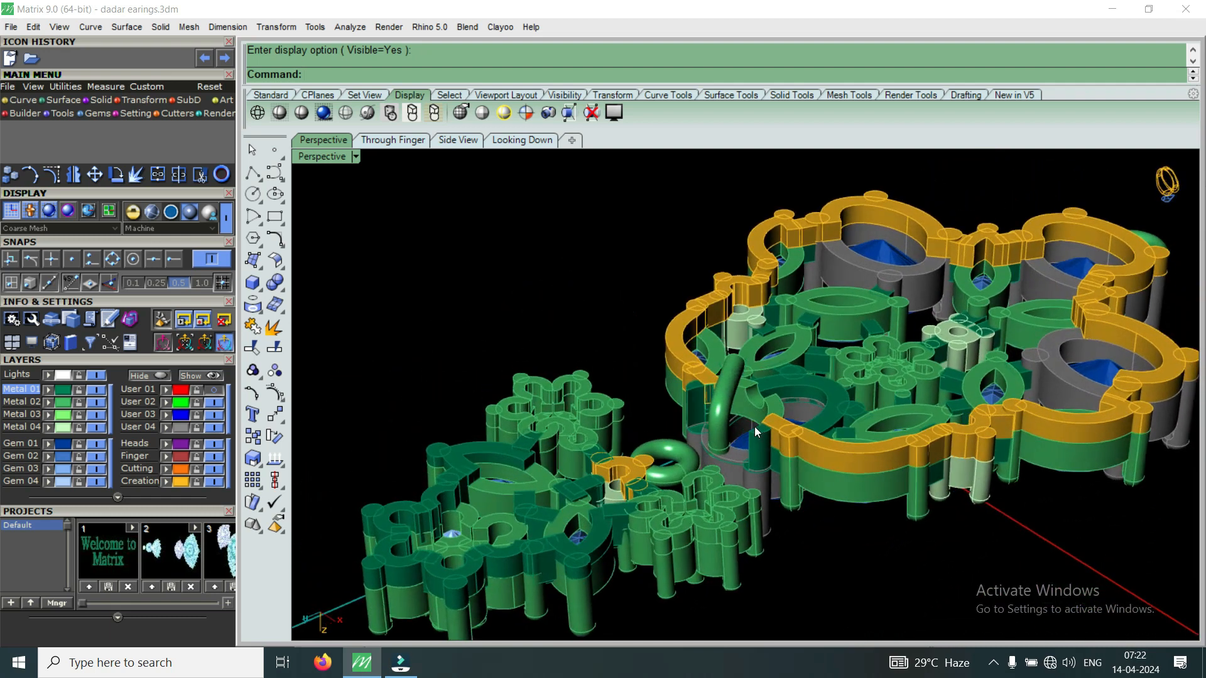
scroll(735, 438, "up", 5)
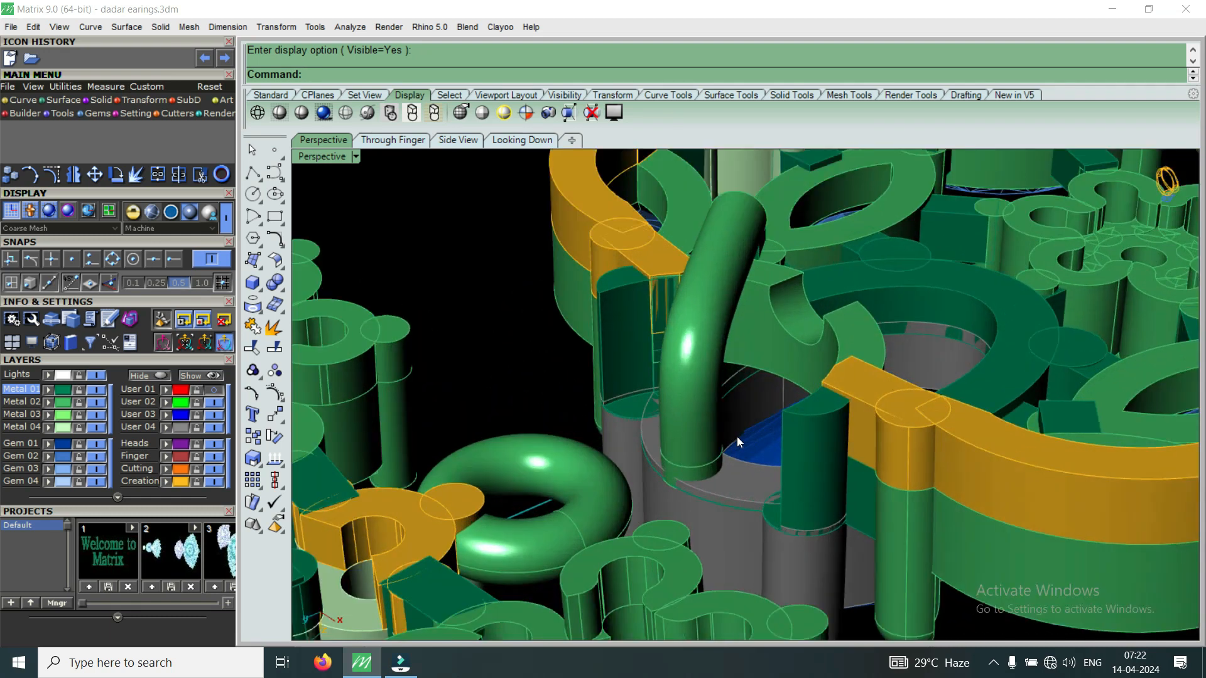
scroll(761, 412, "down", 3)
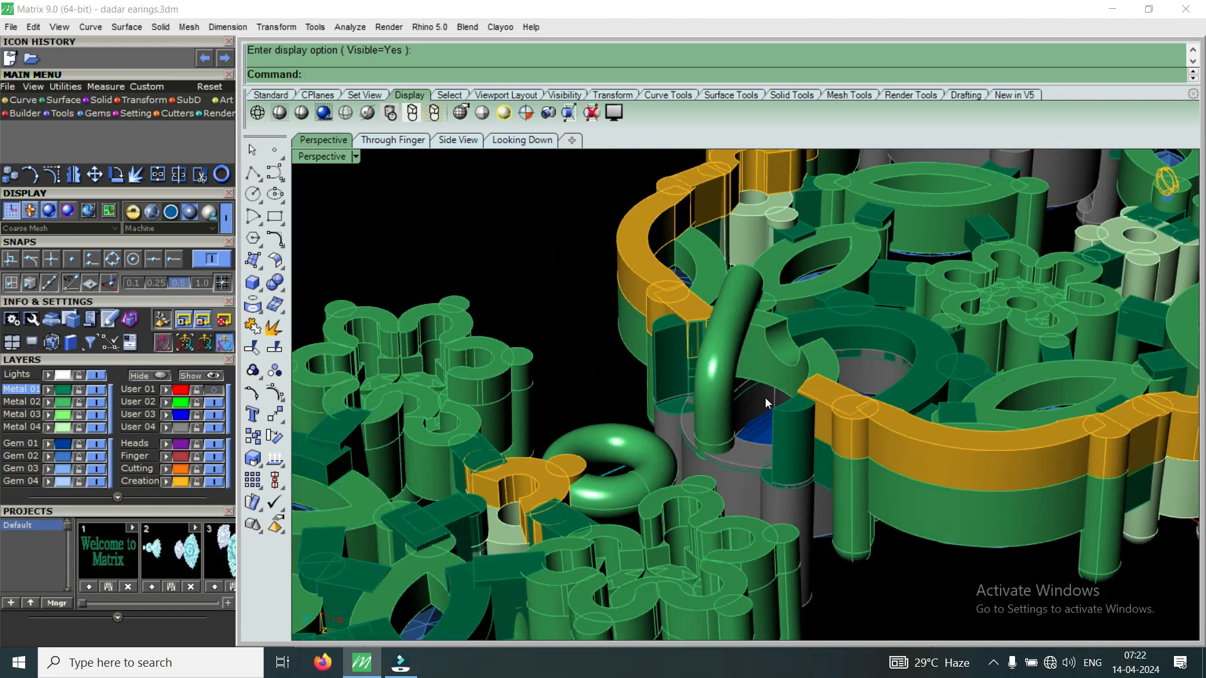
right_click_drag(769, 373, 826, 367)
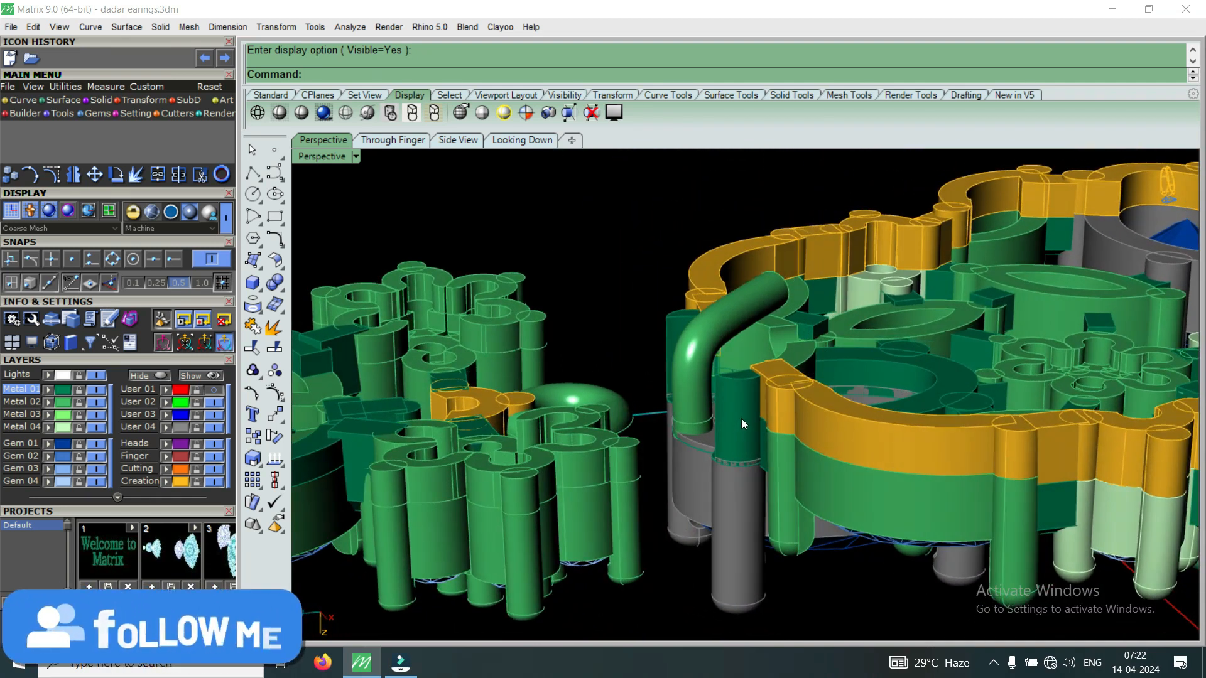
right_click_drag(766, 404, 862, 450)
right_click_drag(821, 383, 839, 470)
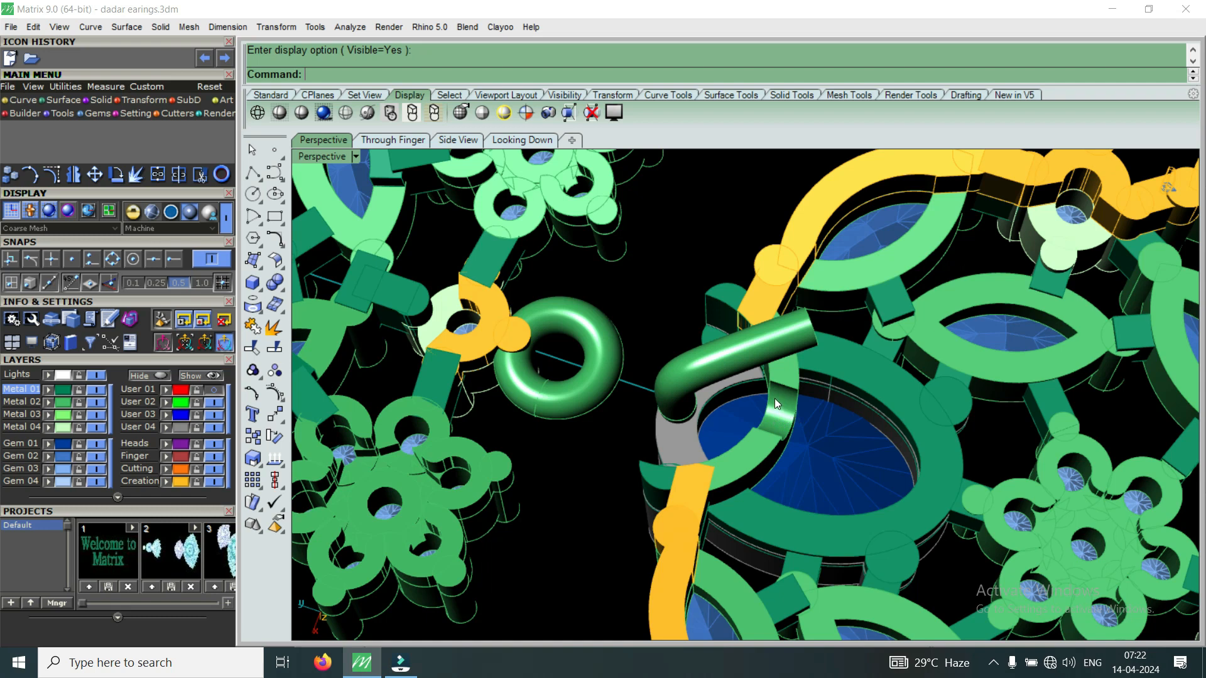
right_click_drag(789, 352, 856, 493)
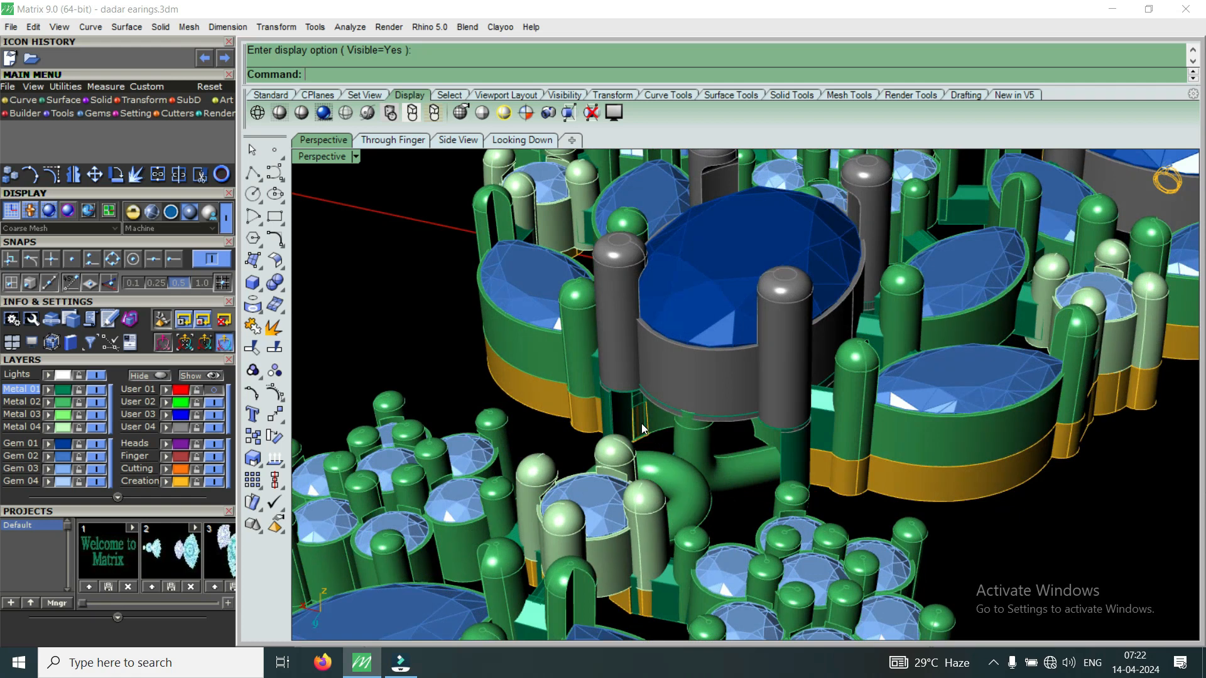
scroll(650, 419, "down", 6)
right_click_drag(650, 408, 668, 438)
scroll(758, 431, "down", 4)
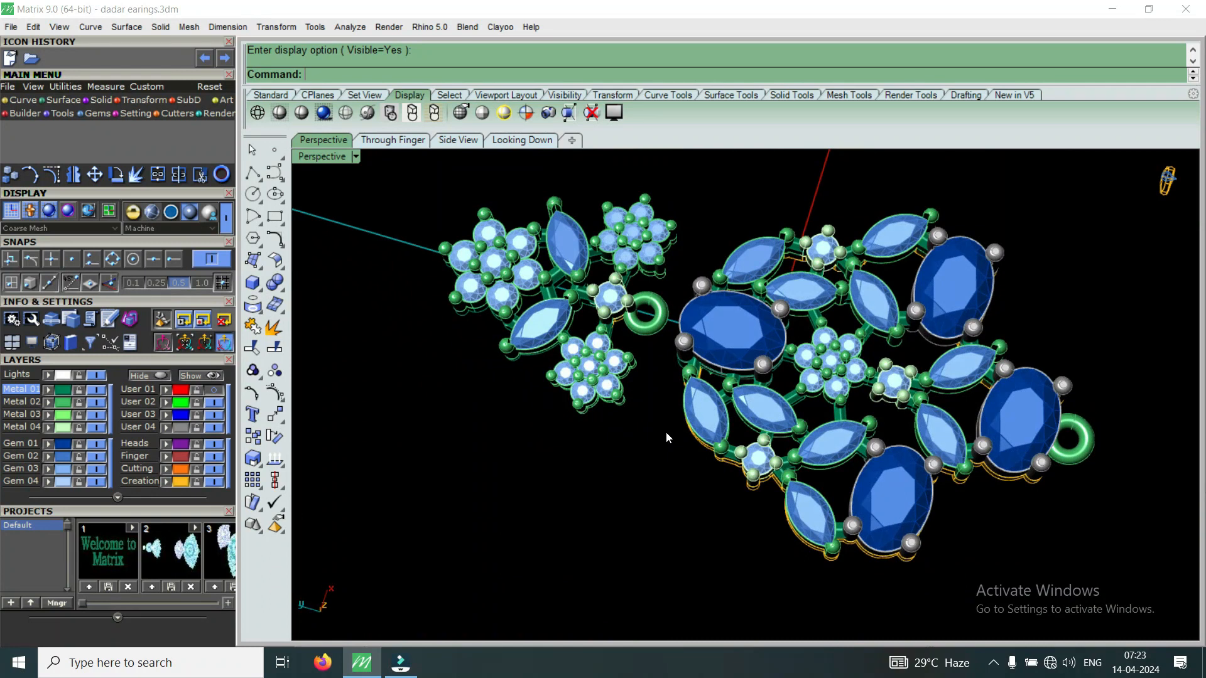
right_click_drag(717, 533, 727, 416)
right_click_drag(713, 539, 684, 438)
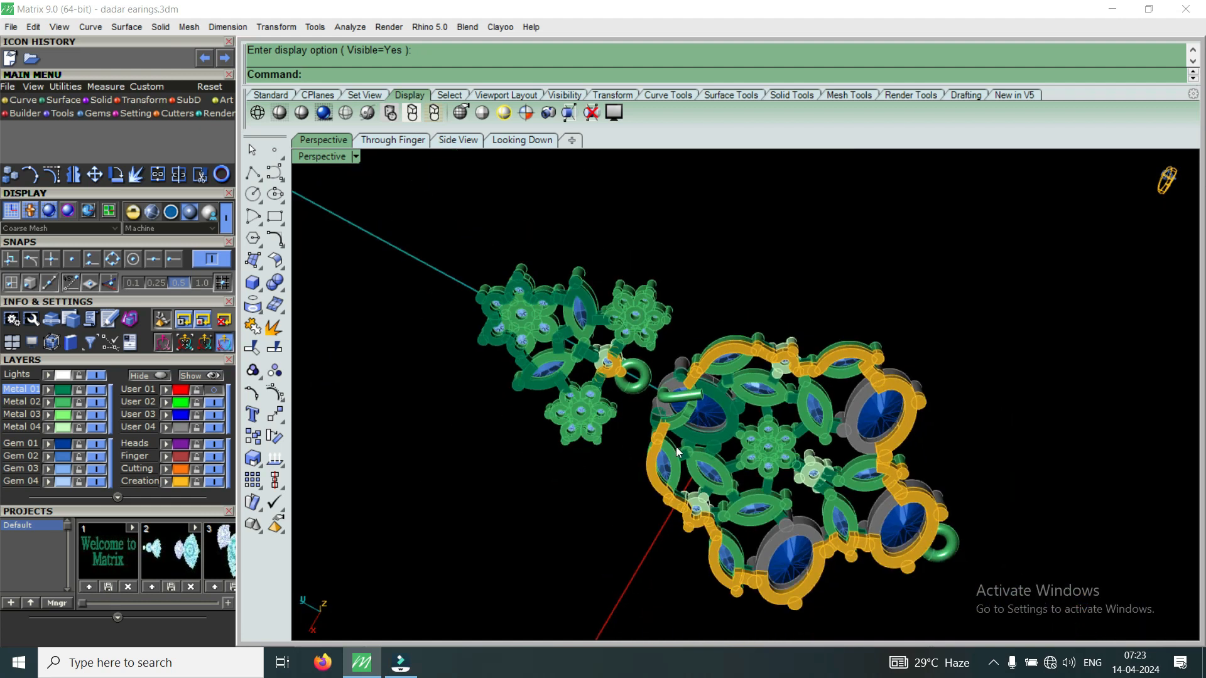
right_click_drag(714, 482, 748, 437)
scroll(750, 434, "up", 6)
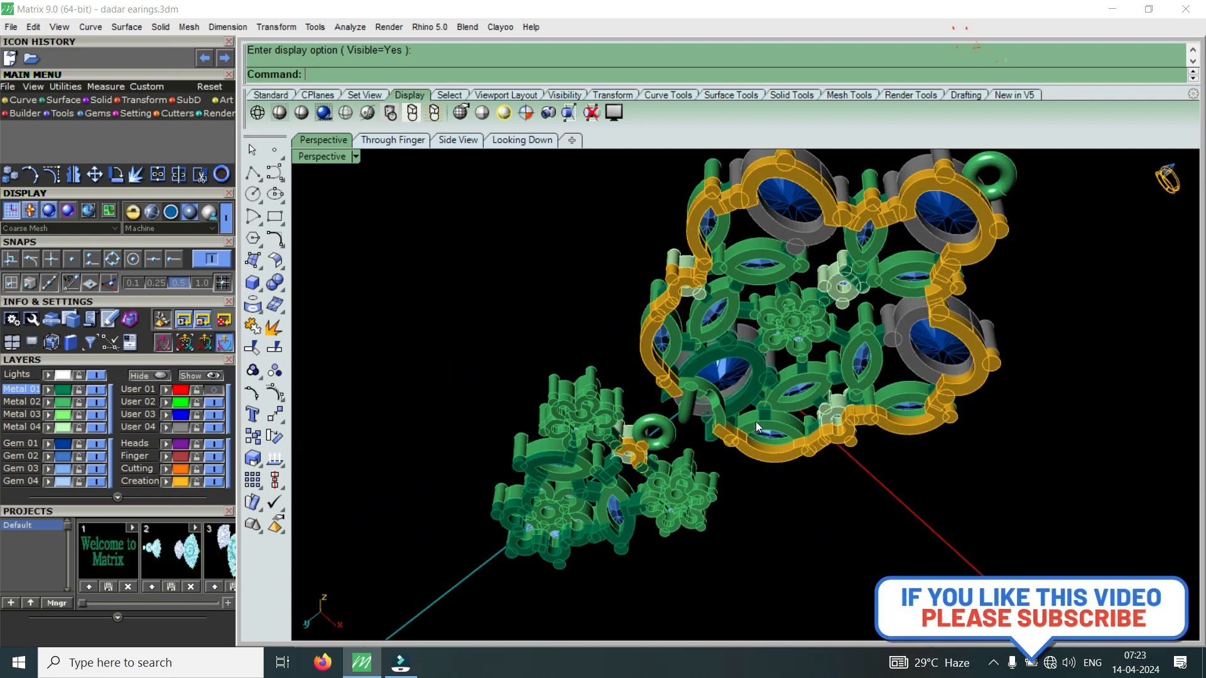
scroll(739, 377, "down", 6)
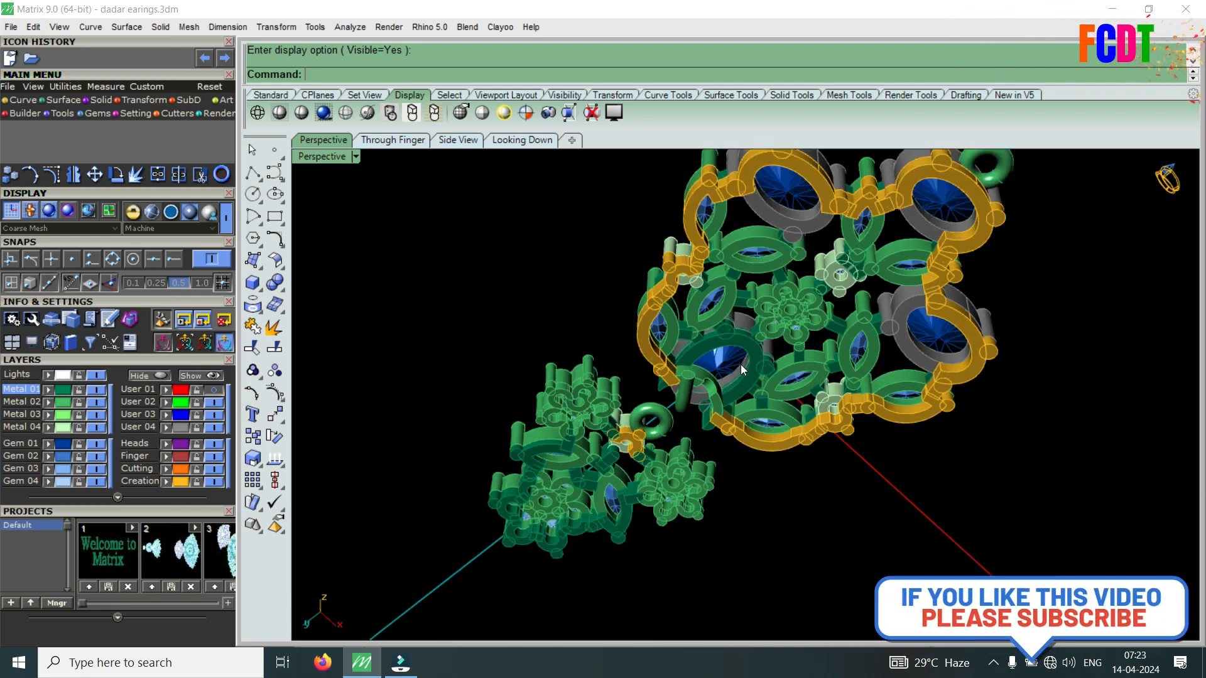
right_click_drag(741, 377, 846, 447)
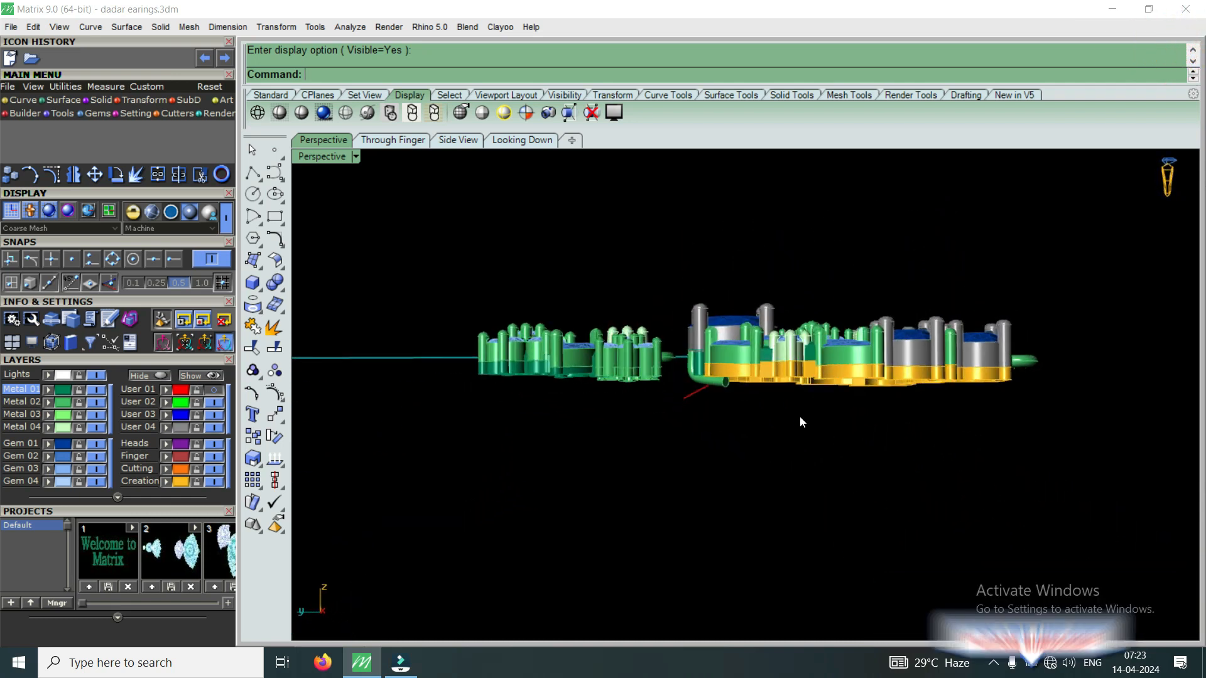
right_click_drag(899, 384, 721, 491)
scroll(668, 417, "down", 5)
scroll(703, 427, "up", 2)
right_click_drag(723, 418, 713, 493)
right_click_drag(725, 373, 842, 326)
scroll(676, 466, "down", 3)
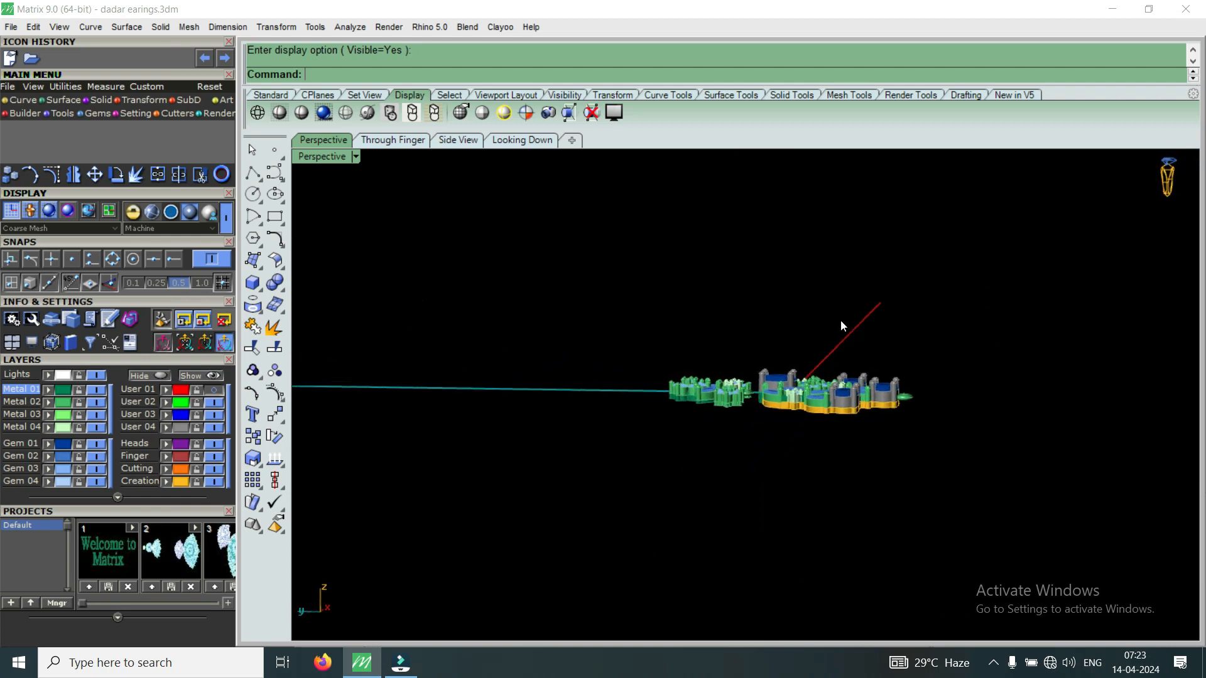